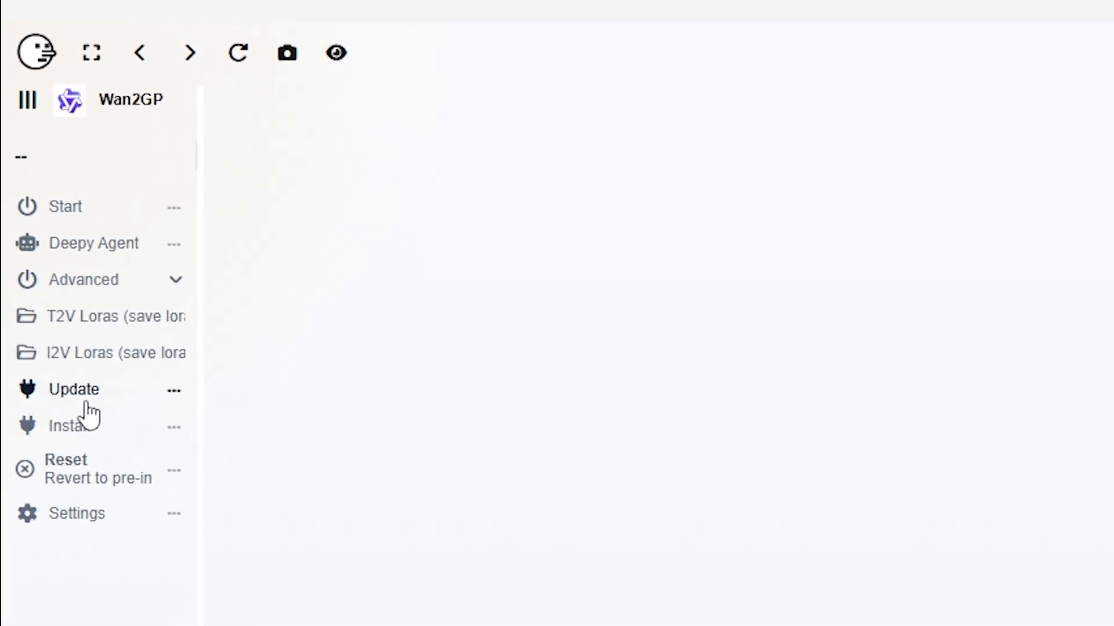
Update and start Wan2GP, and open its Media Flow page
left_click(83, 416)
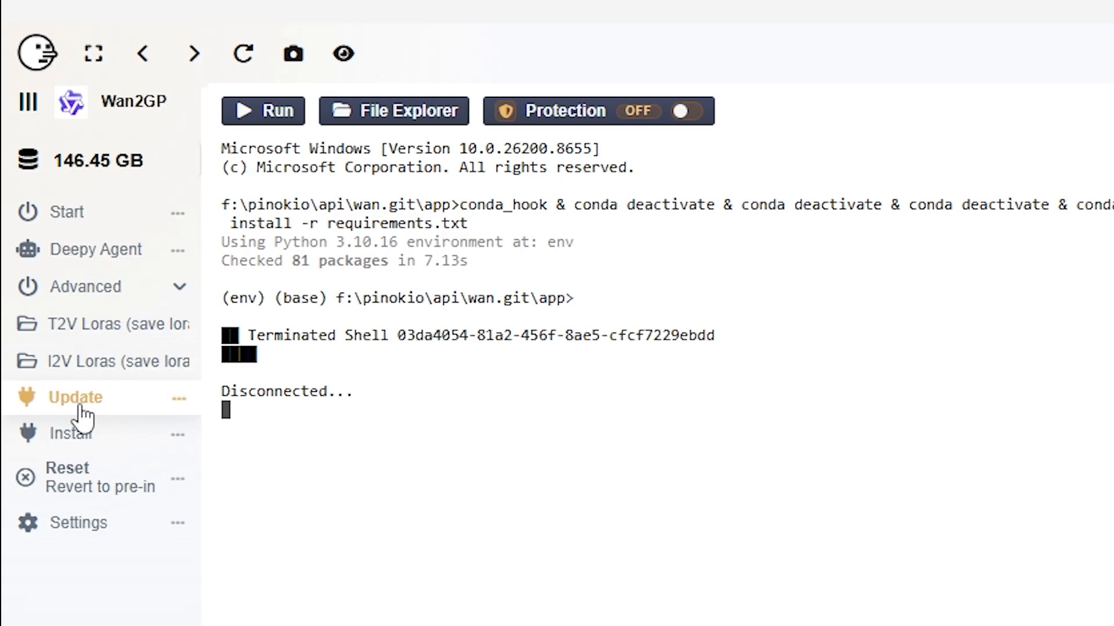
left_click(59, 215)
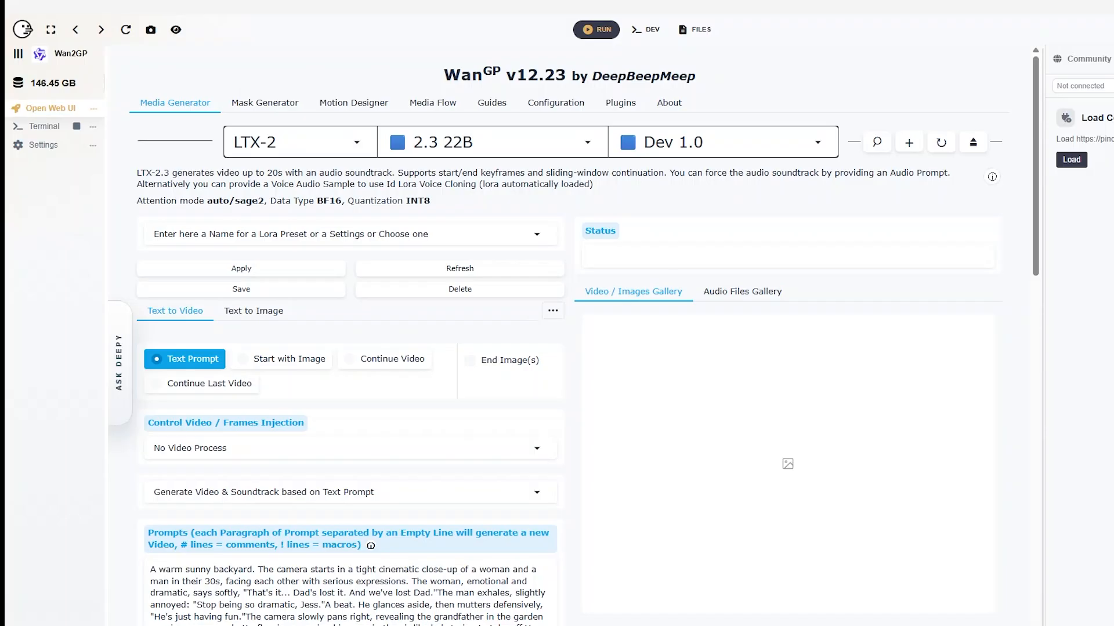
left_click(433, 109)
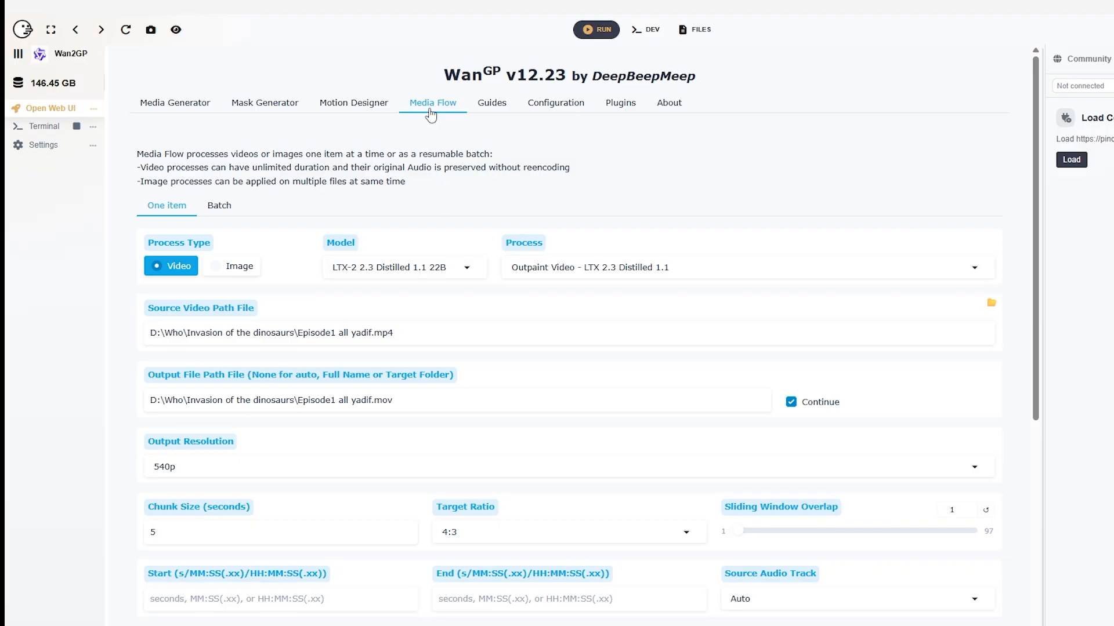
Review the processes offered for a single video item and glance at the batch mode
left_click(608, 268)
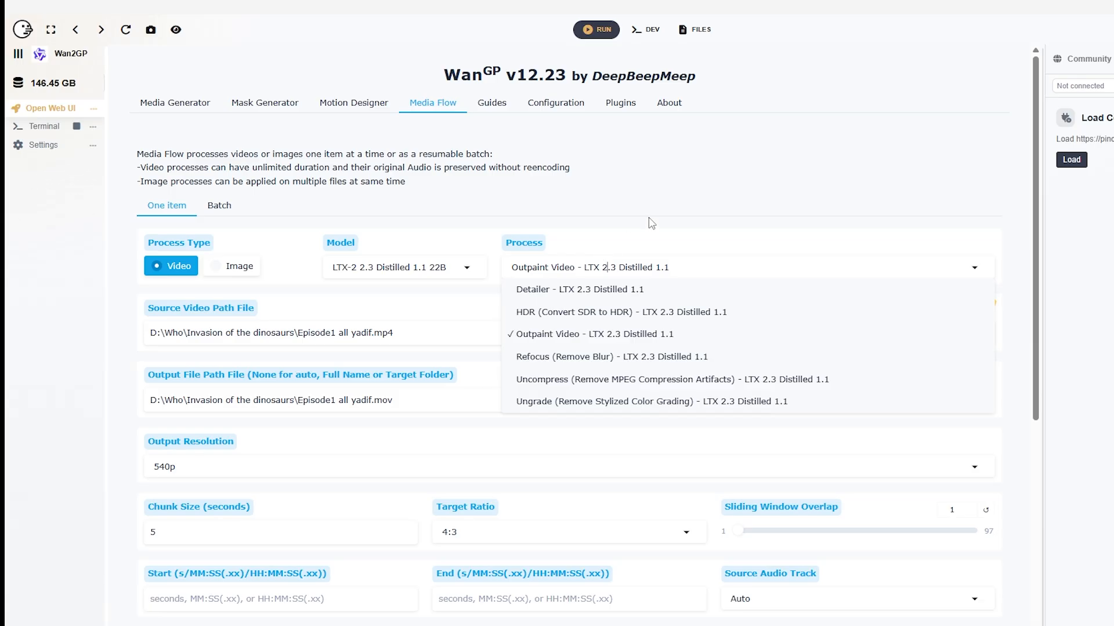
left_click(622, 201)
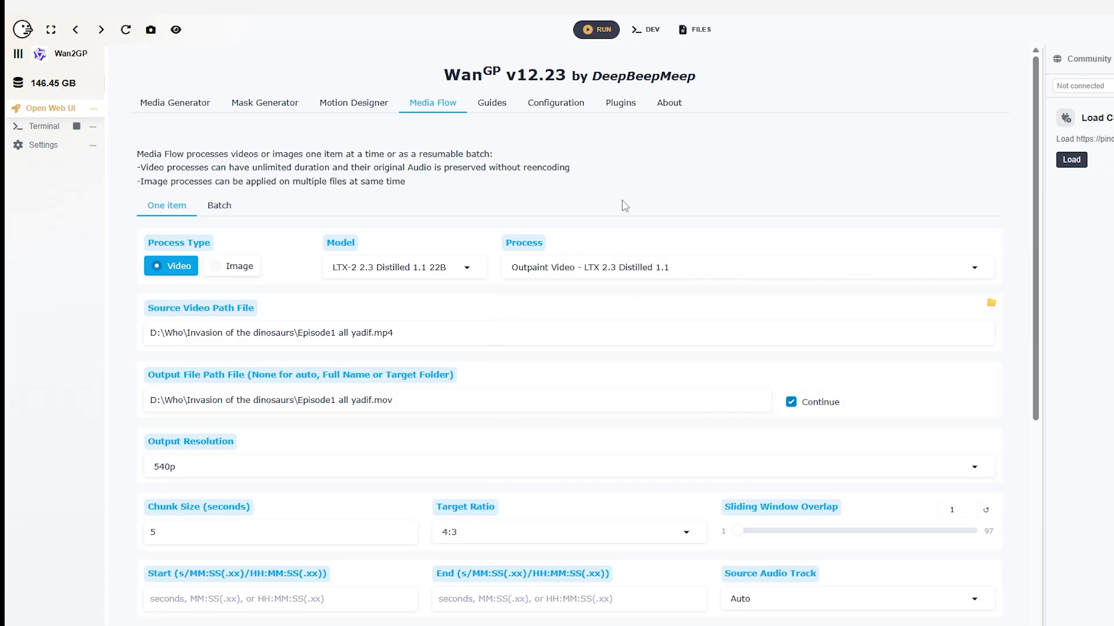
left_click(224, 208)
left_click(167, 207)
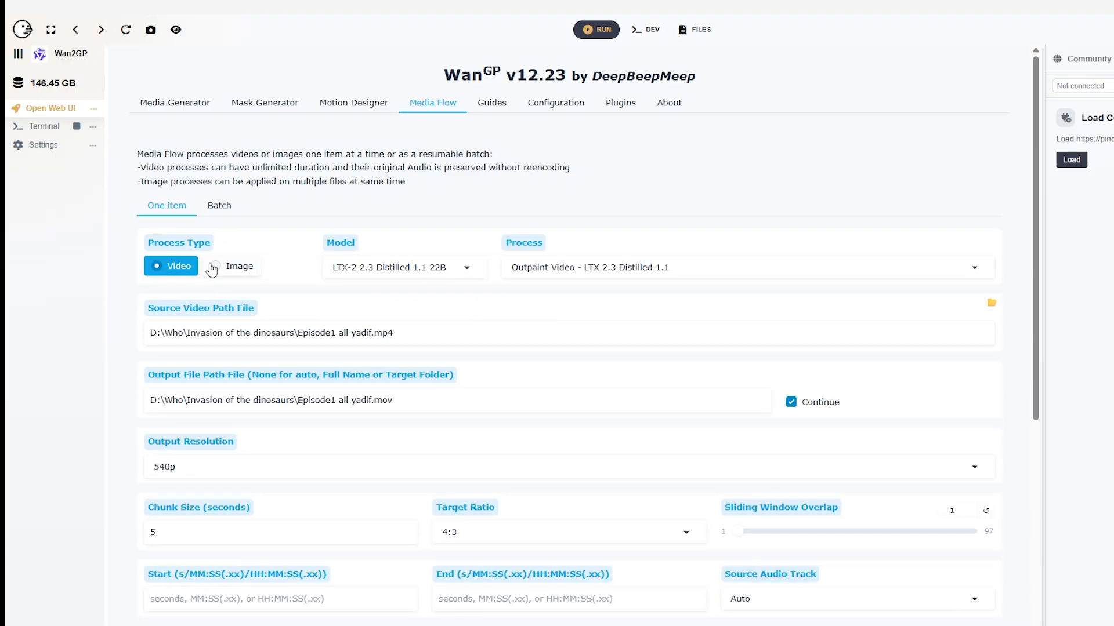
Switch the process type to Image, review its upscaling processes, and return to Video
left_click(233, 267)
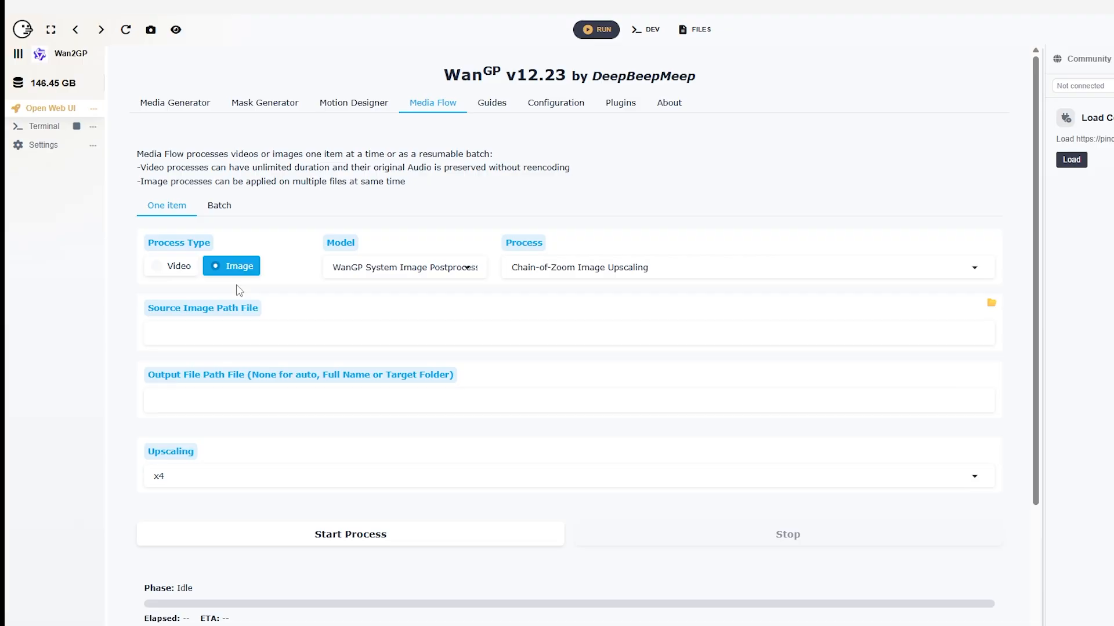
left_click(632, 267)
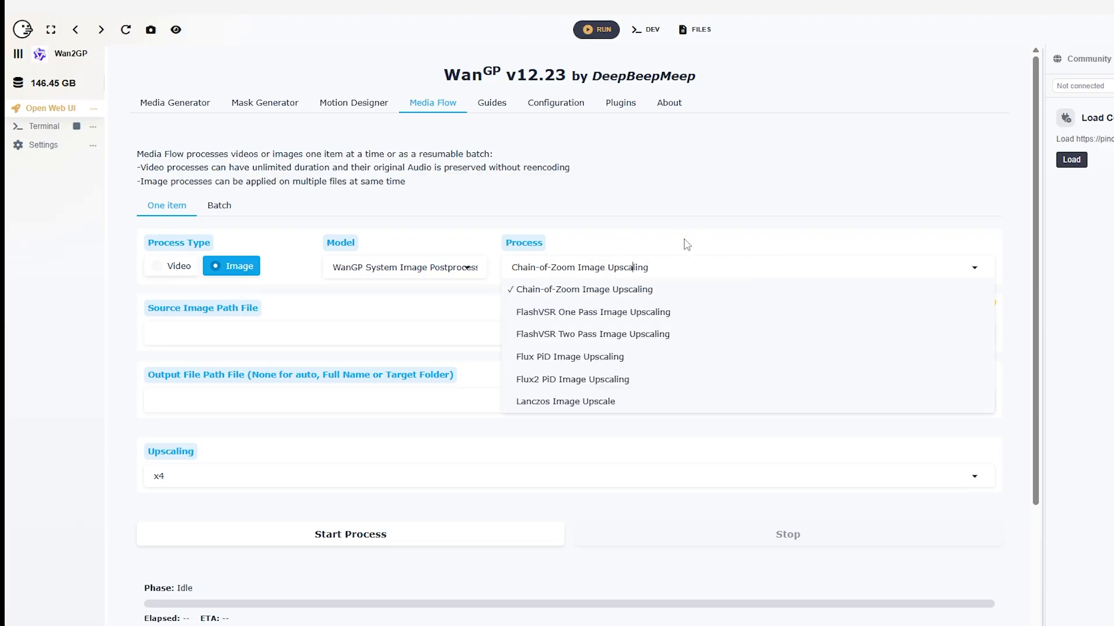
left_click(171, 267)
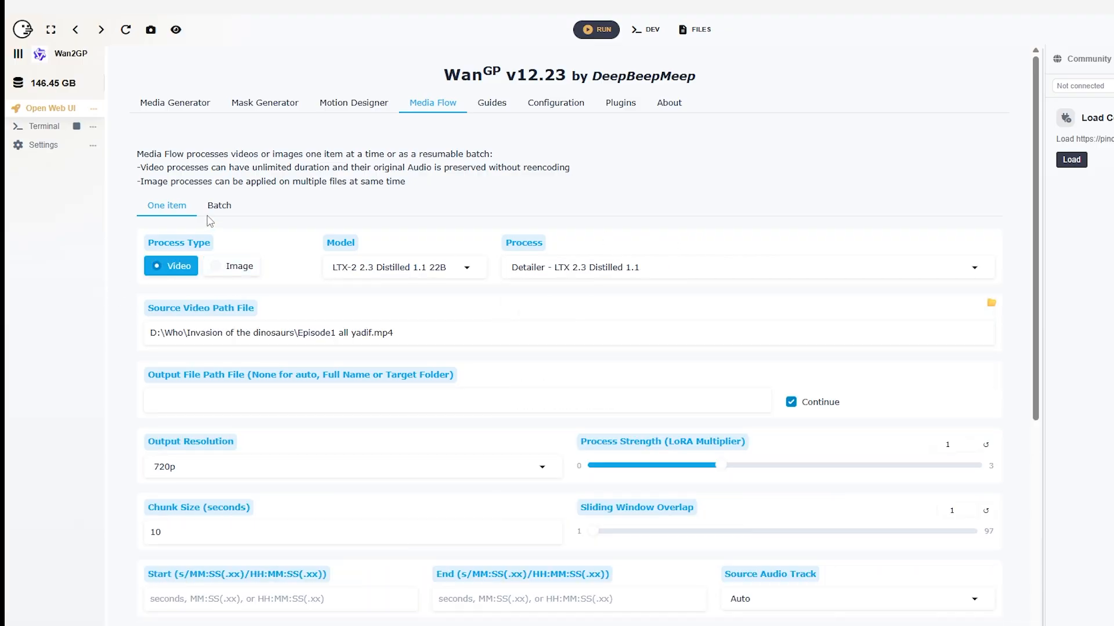
In batch mode, set the output resolution to 540p and the target ratio to 16:9
left_click(219, 210)
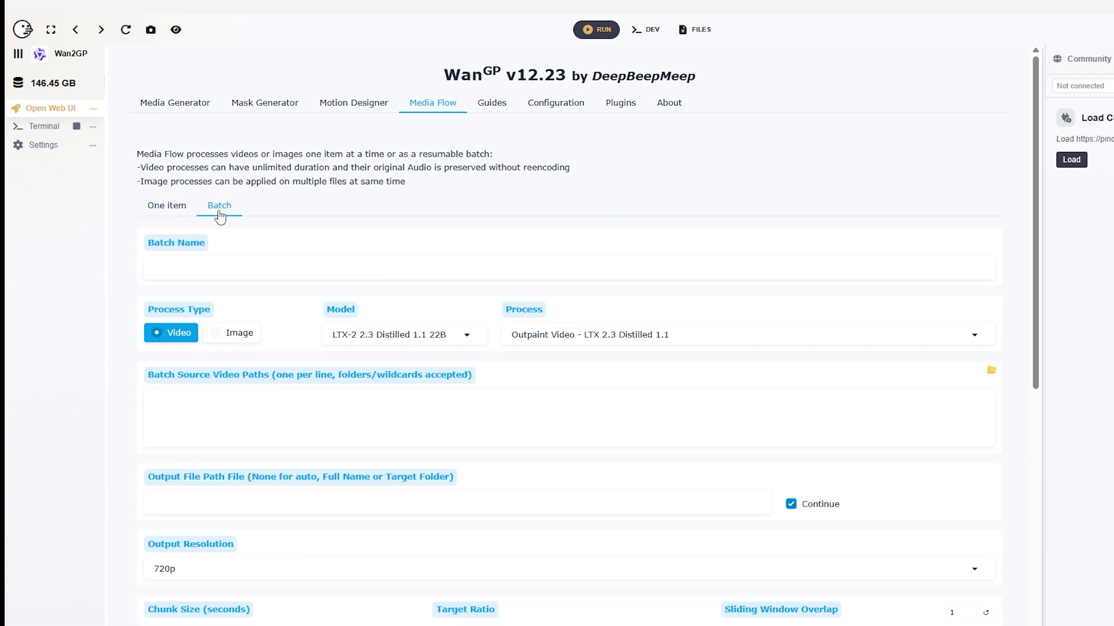
scroll(588, 397, "down", 5)
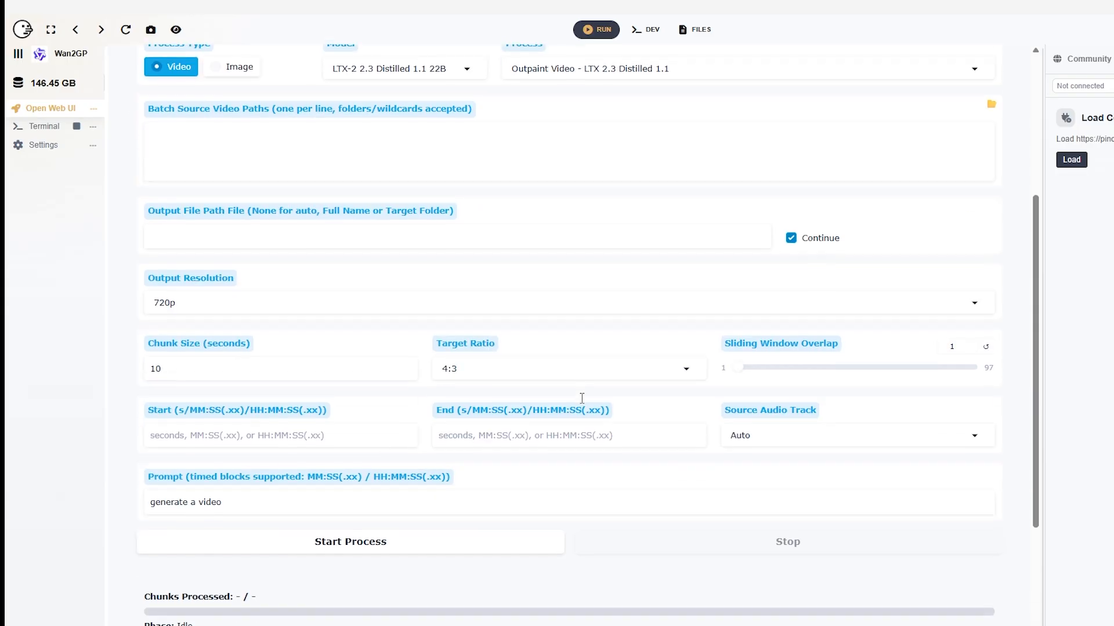
left_click(232, 301)
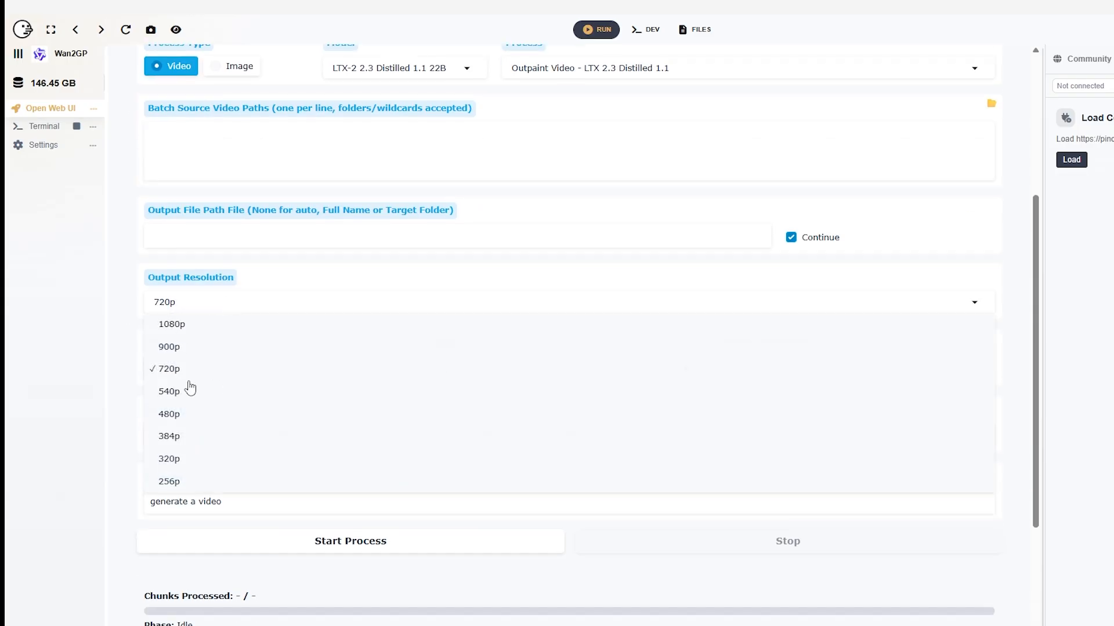
left_click(197, 392)
left_click(504, 369)
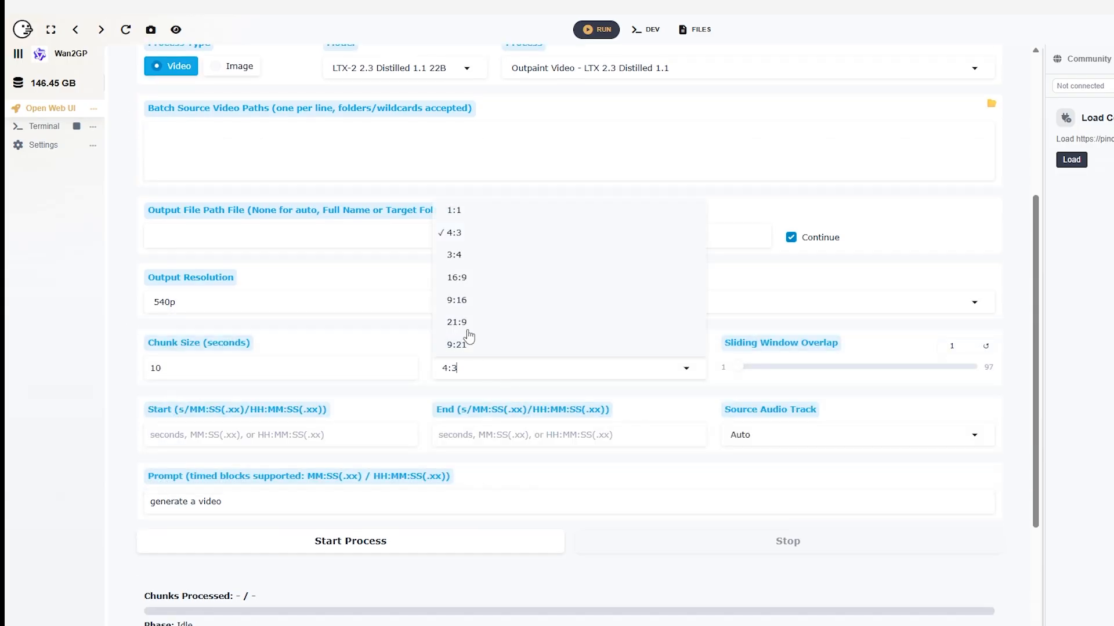
left_click(464, 278)
scroll(588, 356, "up", 5)
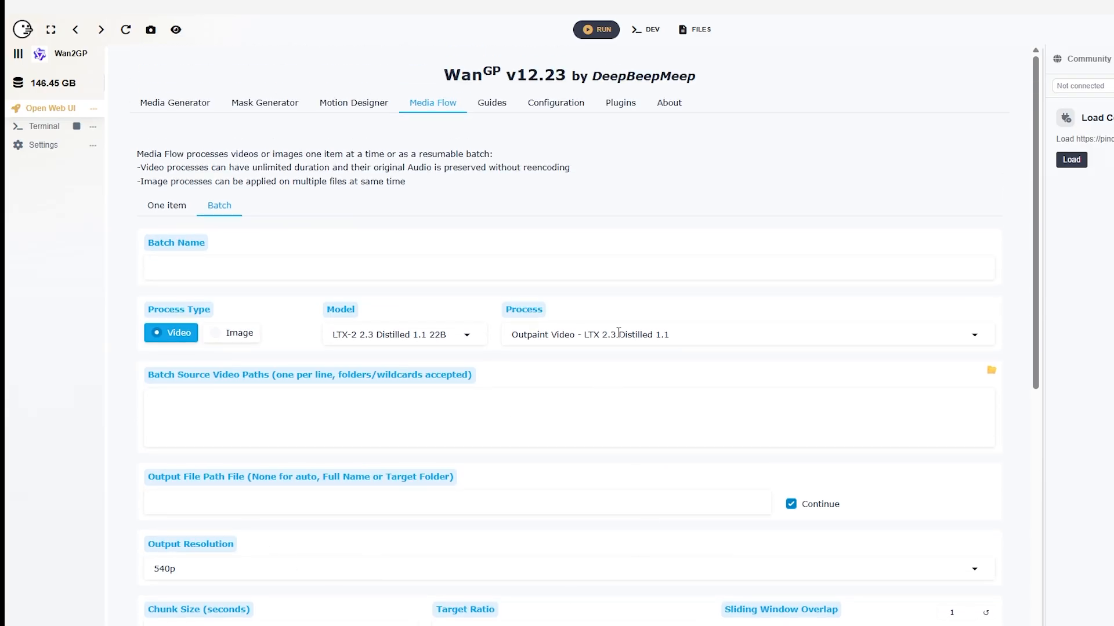
Copy the path D:\Who\Tomb of the cybermen\Episode 1\1c 720x540 Scenes from File Explorer and paste it as the batch source video path
scroll(617, 494, "down", 2)
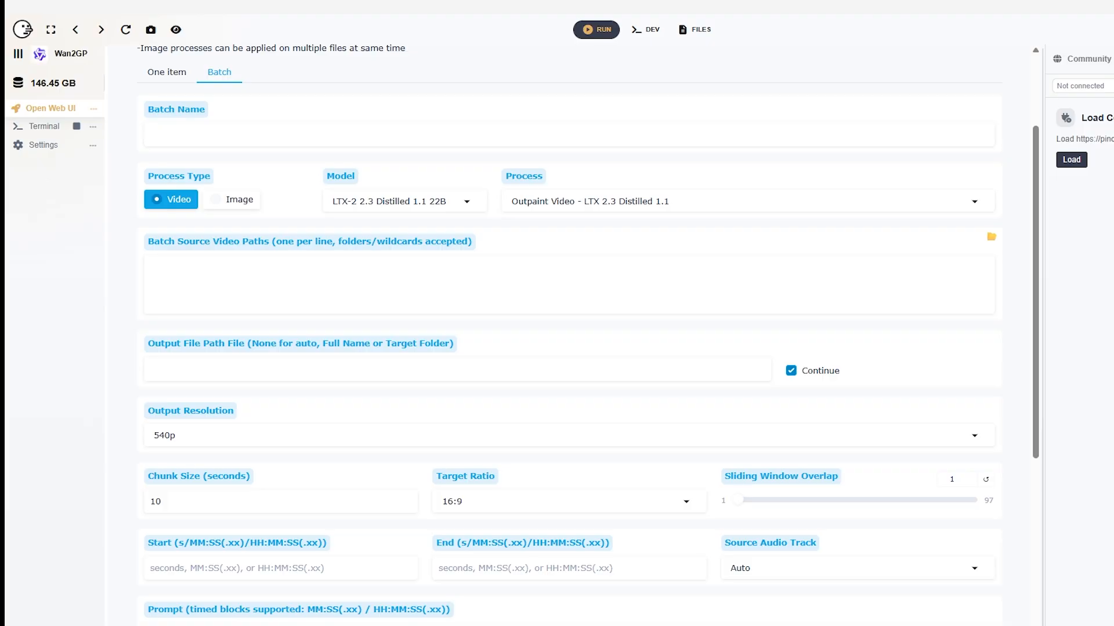
left_click_drag(1113, 220, 689, 194)
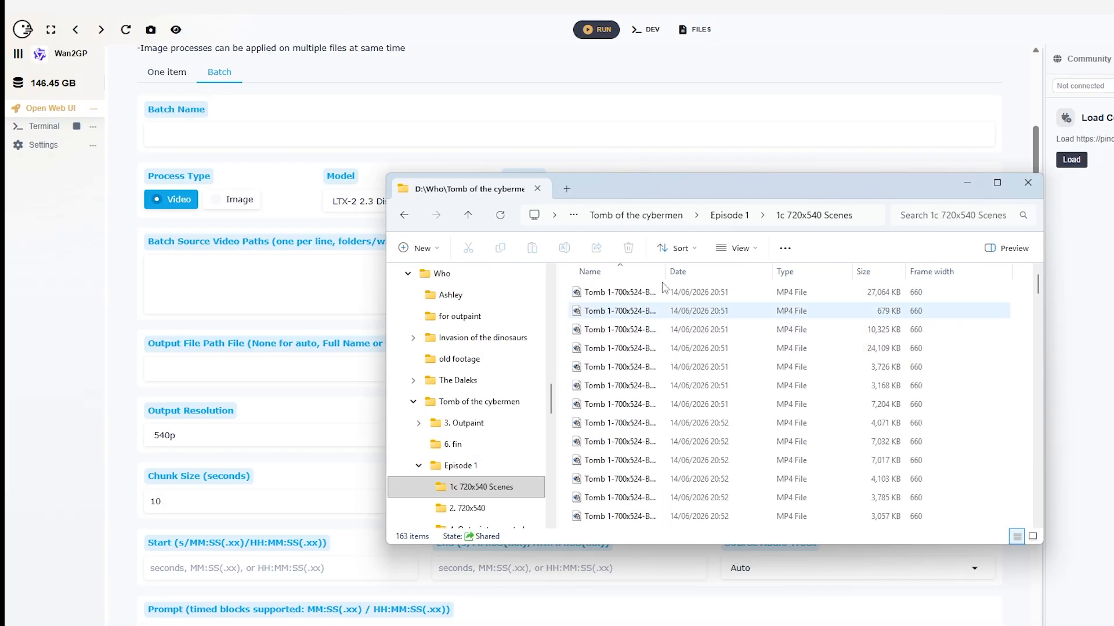
left_click(857, 220)
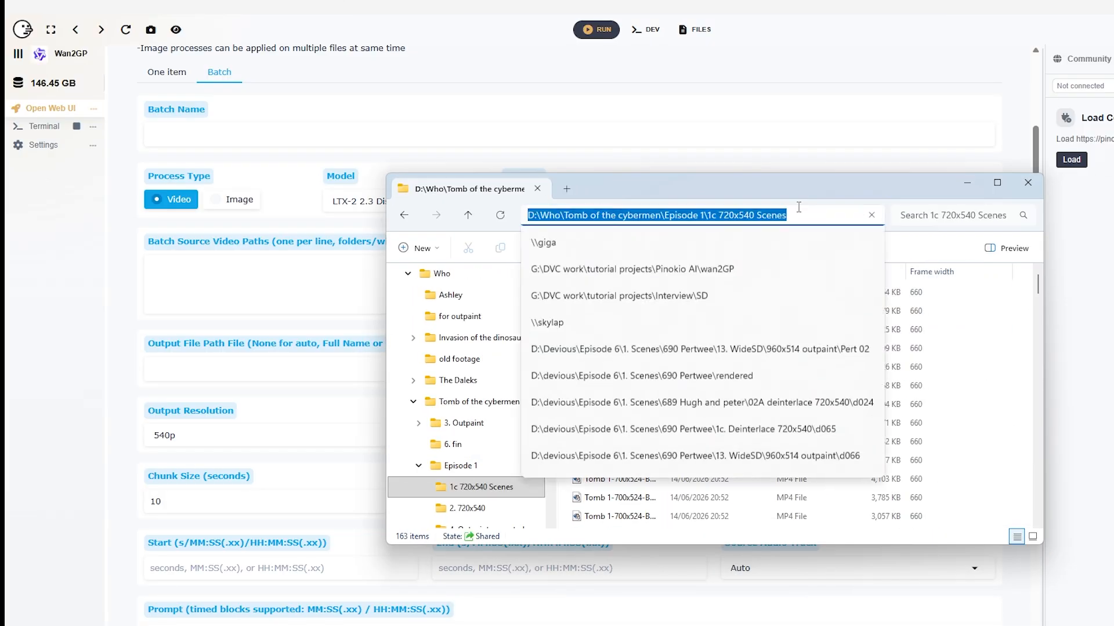
right_click(767, 213)
left_click(792, 245)
right_click(273, 256)
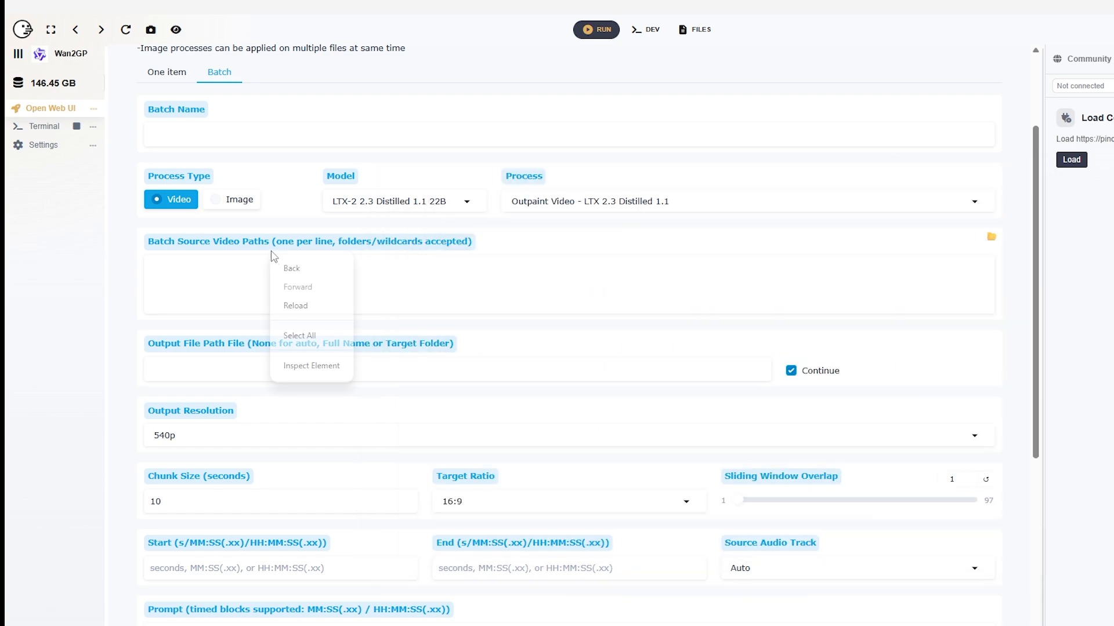
left_click(209, 276)
right_click(206, 278)
left_click(247, 381)
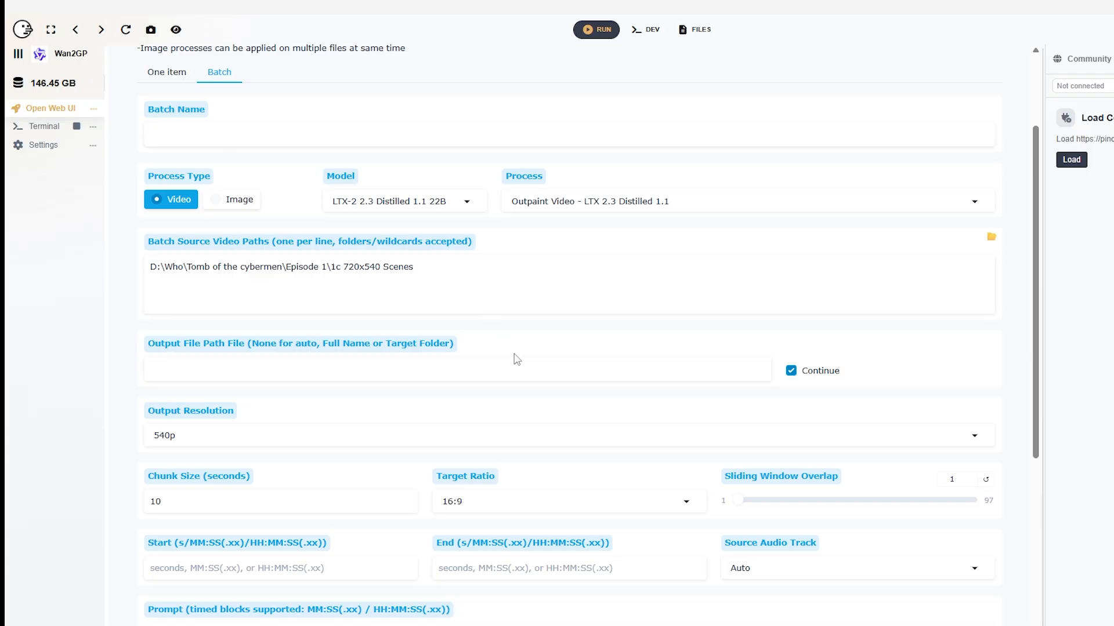
Name the batch "batch1" and start the batch process
scroll(528, 400, "down", 1)
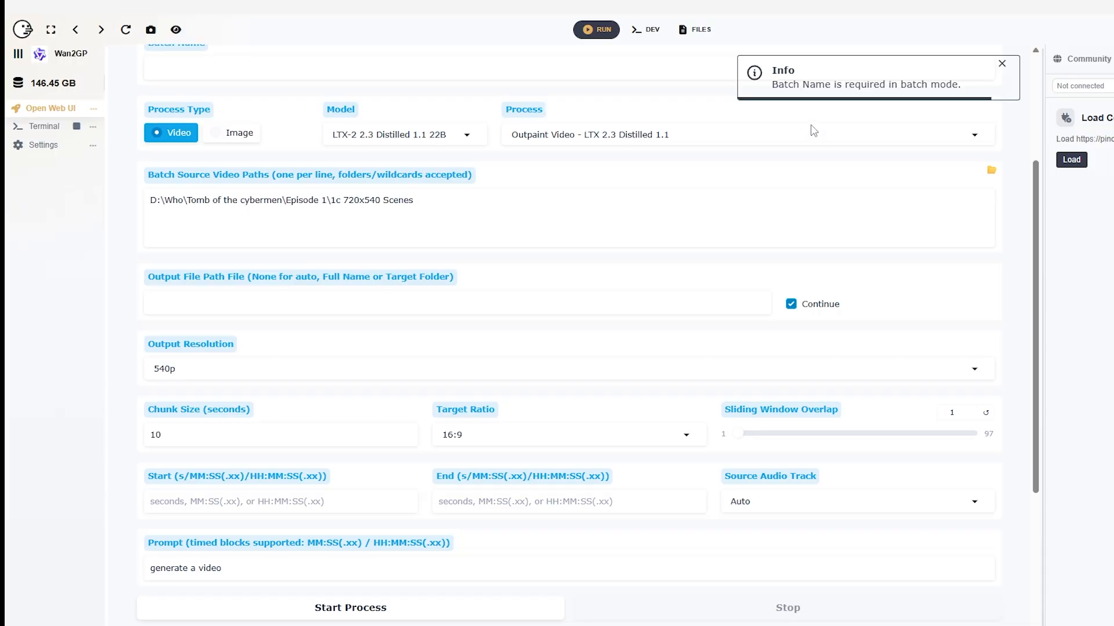
scroll(442, 283, "up", 3)
left_click(240, 259)
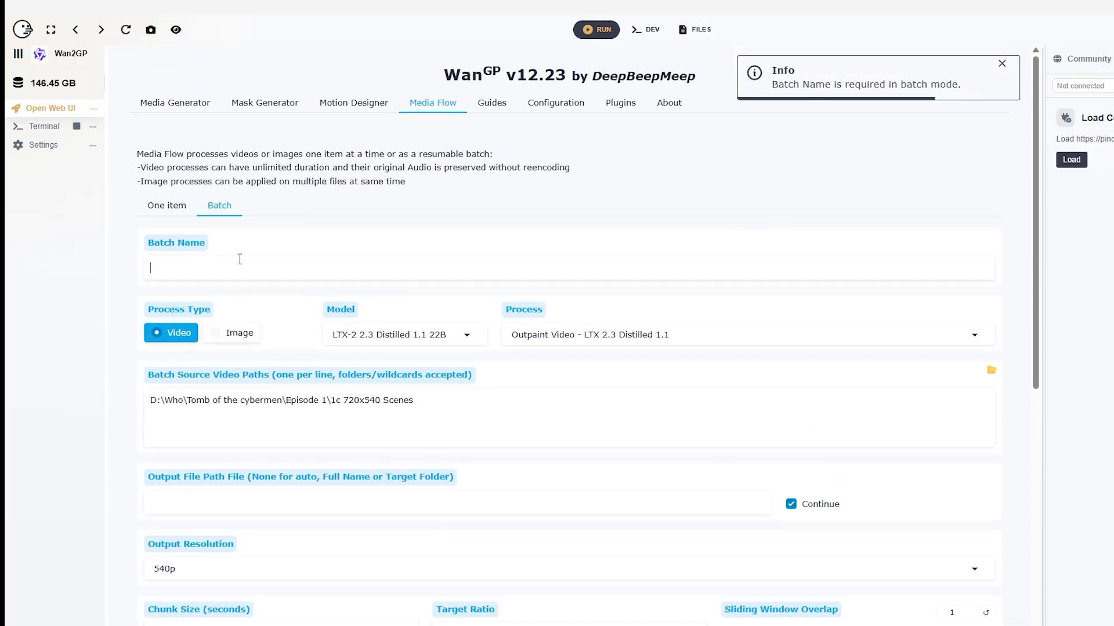
type("batch")
scroll(597, 406, "down", 6)
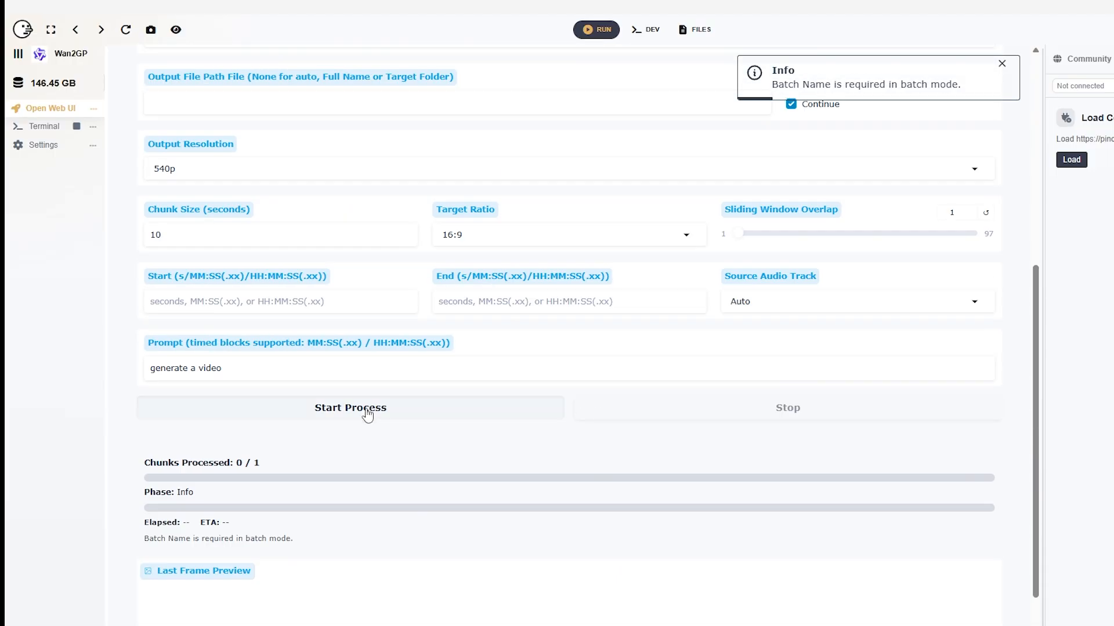
left_click(369, 410)
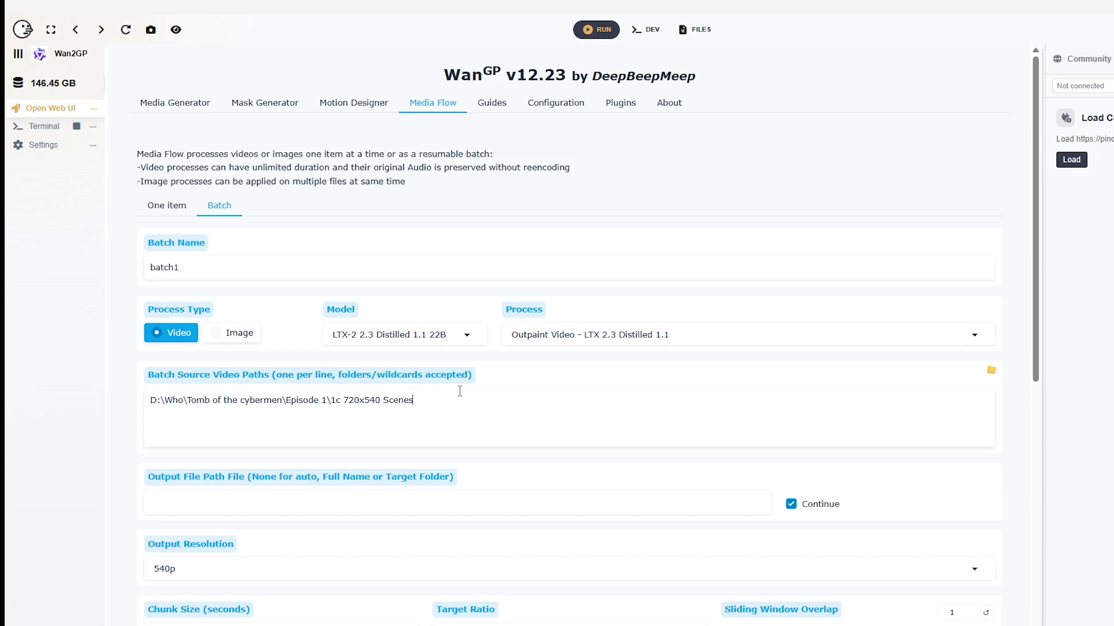
Open the output configuration and set the video container to MP4
left_click(554, 105)
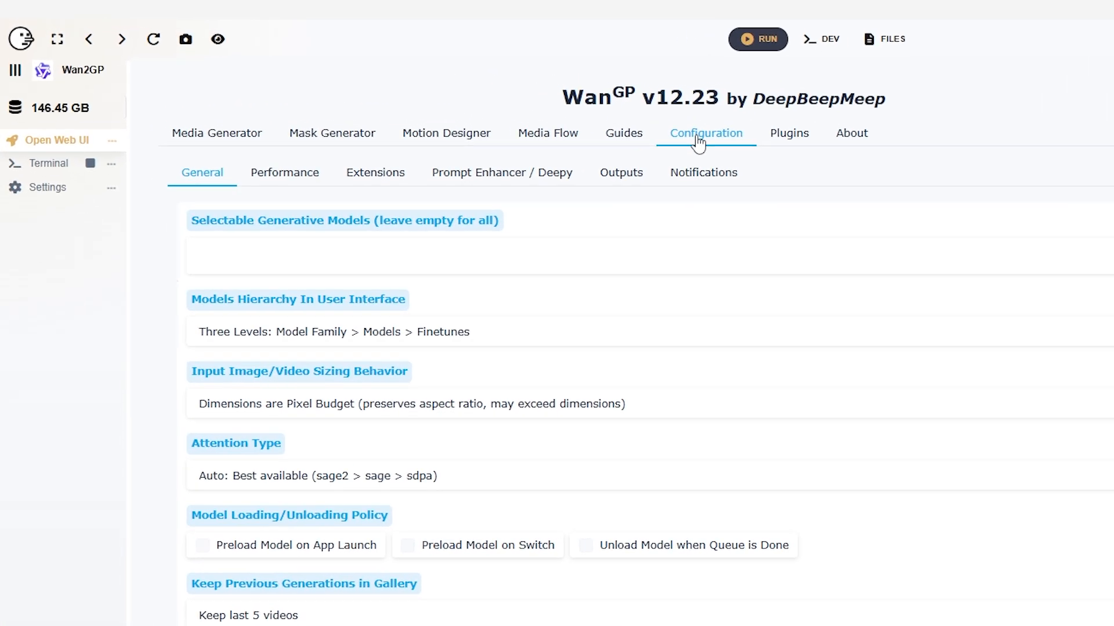
left_click(661, 184)
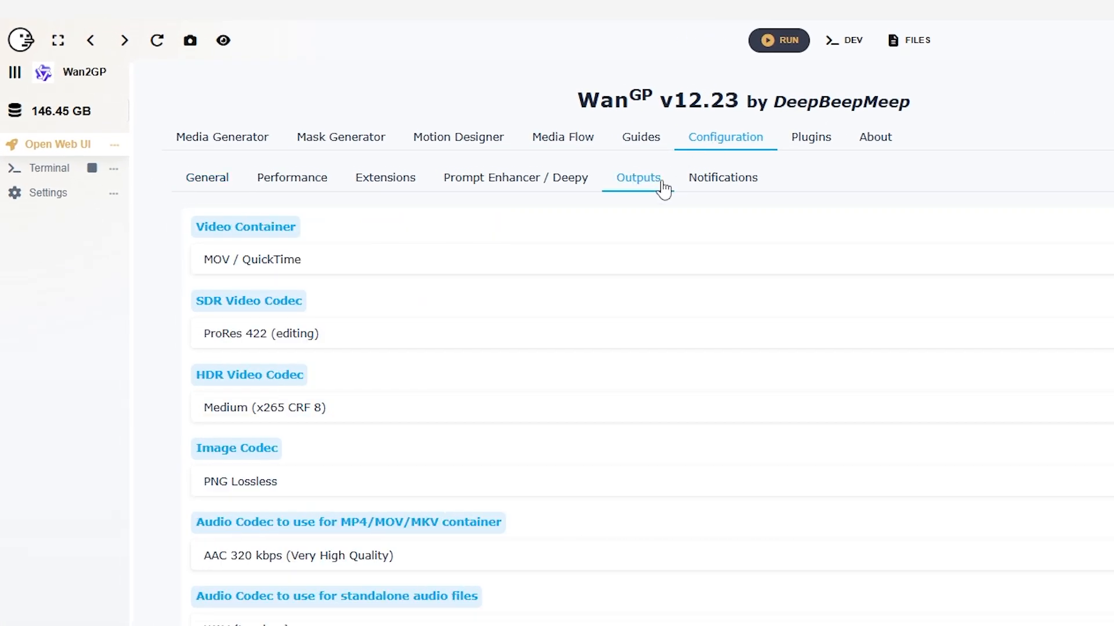
left_click(354, 267)
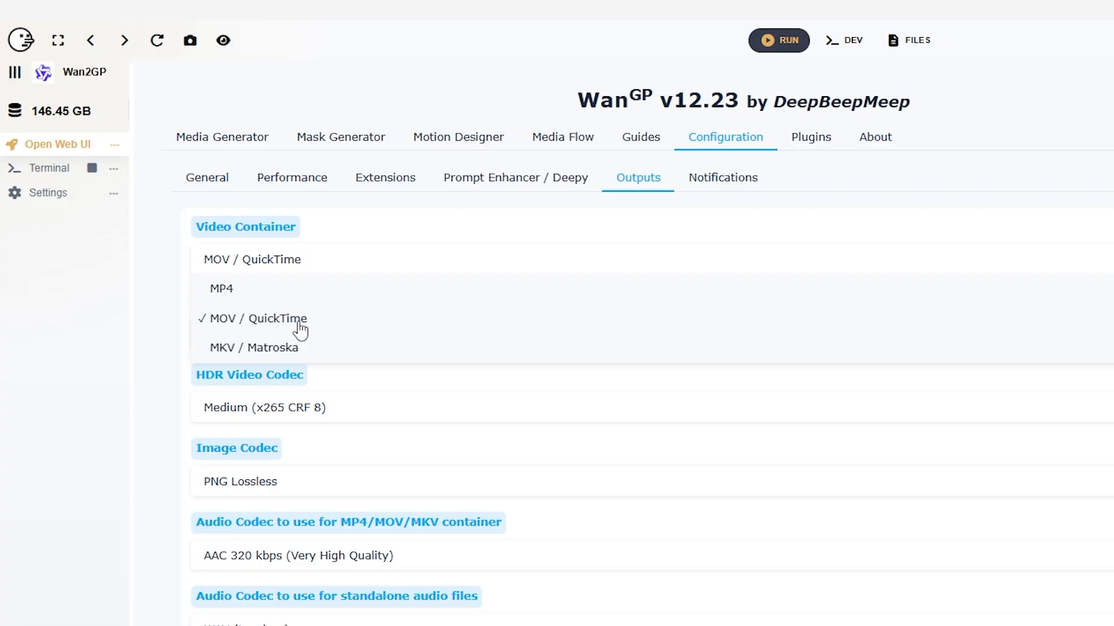
left_click(223, 291)
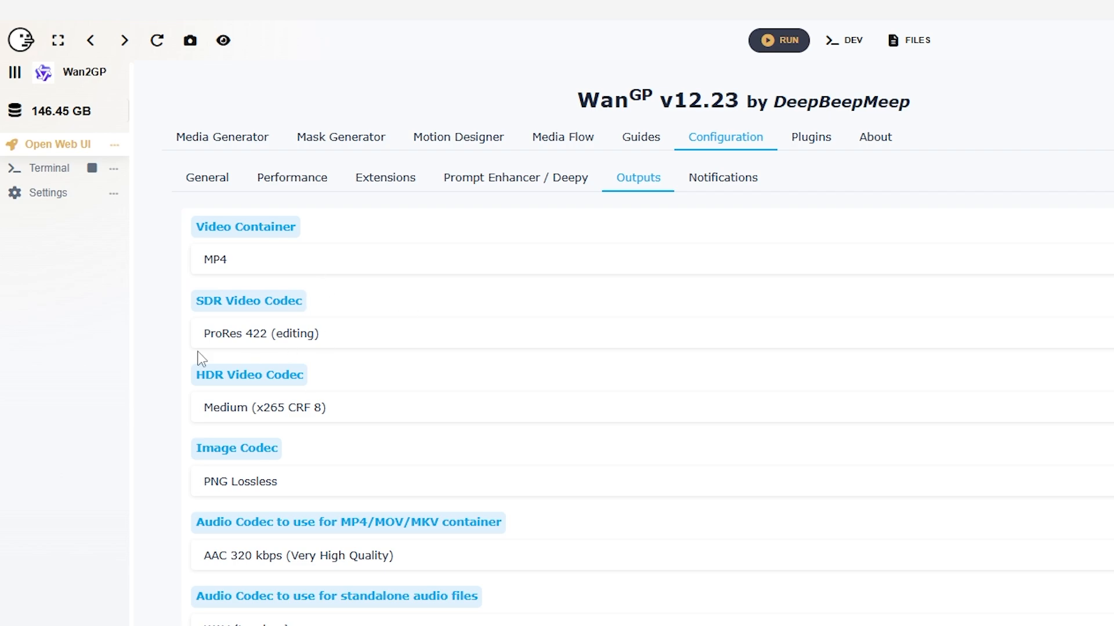
Try x264 Level 8 (Balanced) as the SDR video codec, and replace it with x264 Lossless
left_click(399, 339)
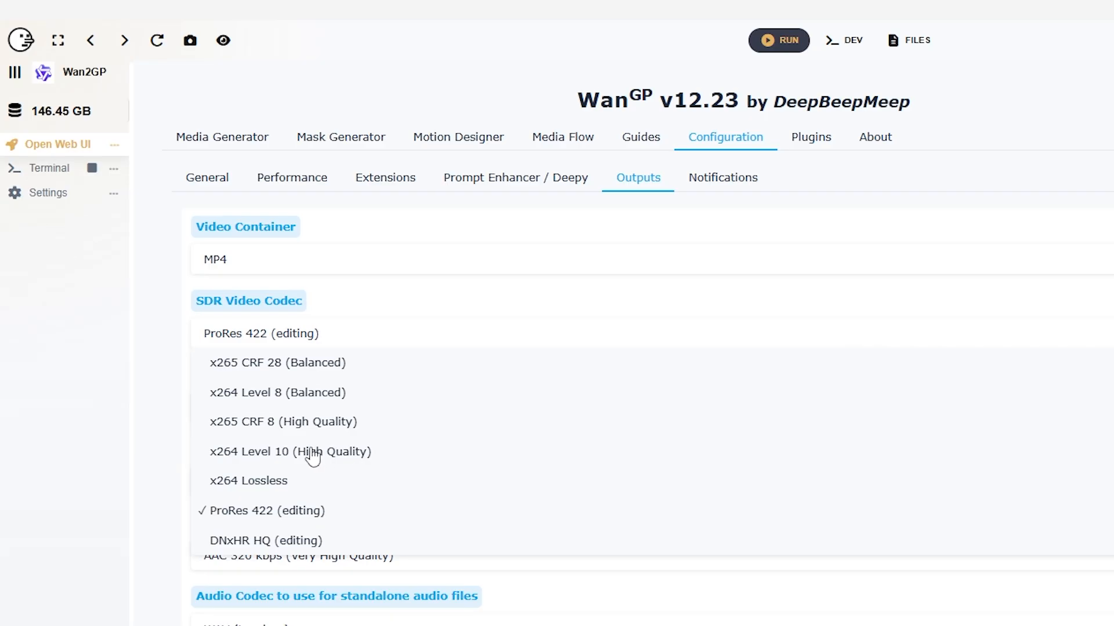
left_click(270, 393)
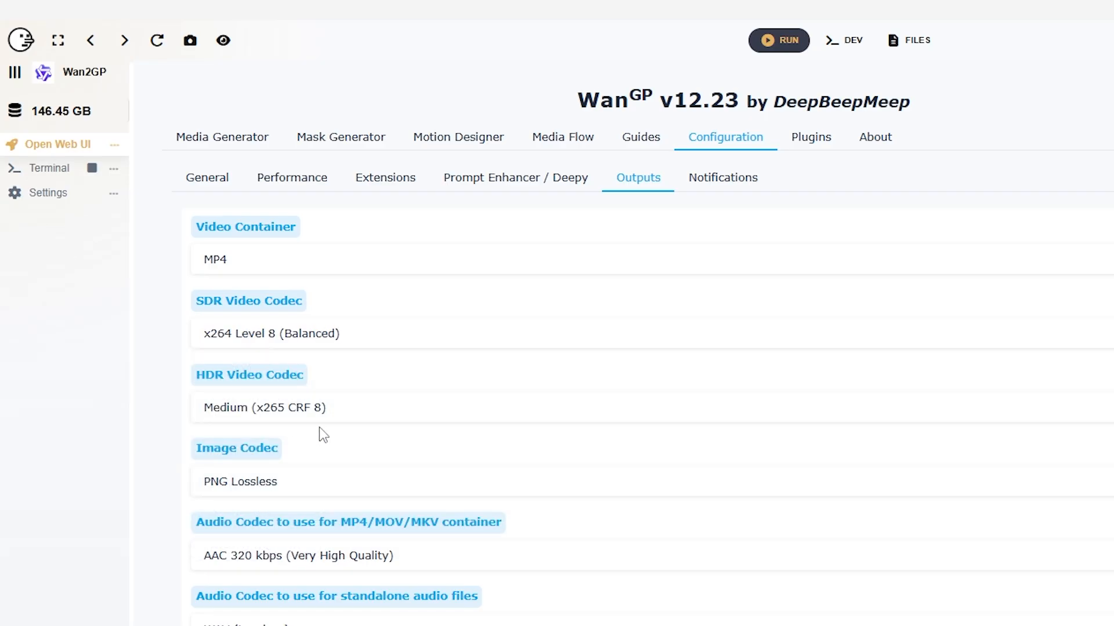
left_click(370, 333)
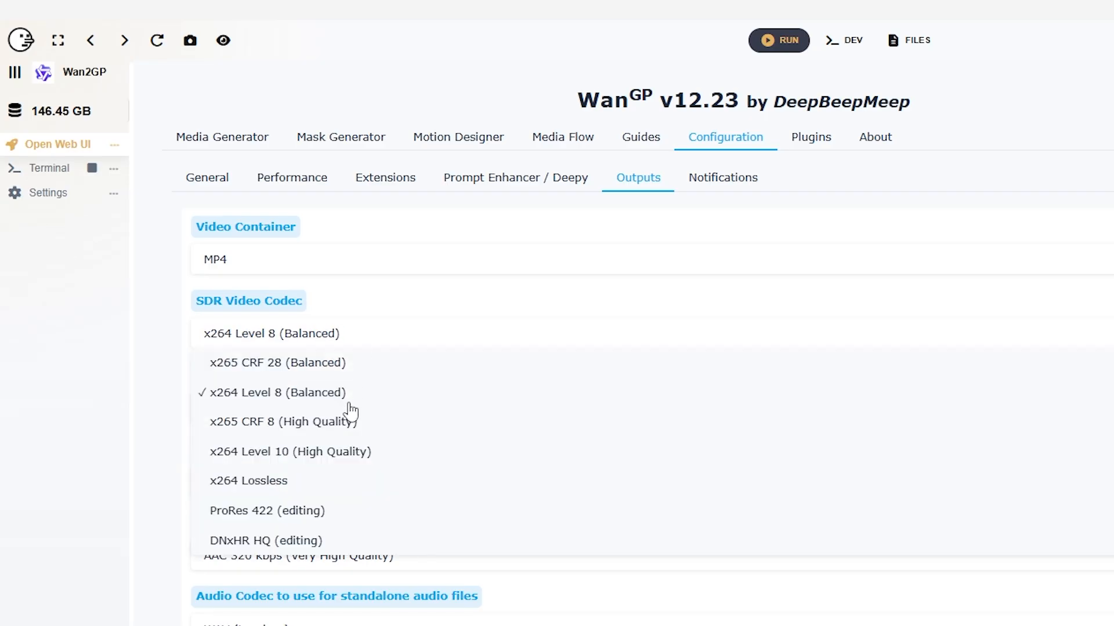
left_click(254, 484)
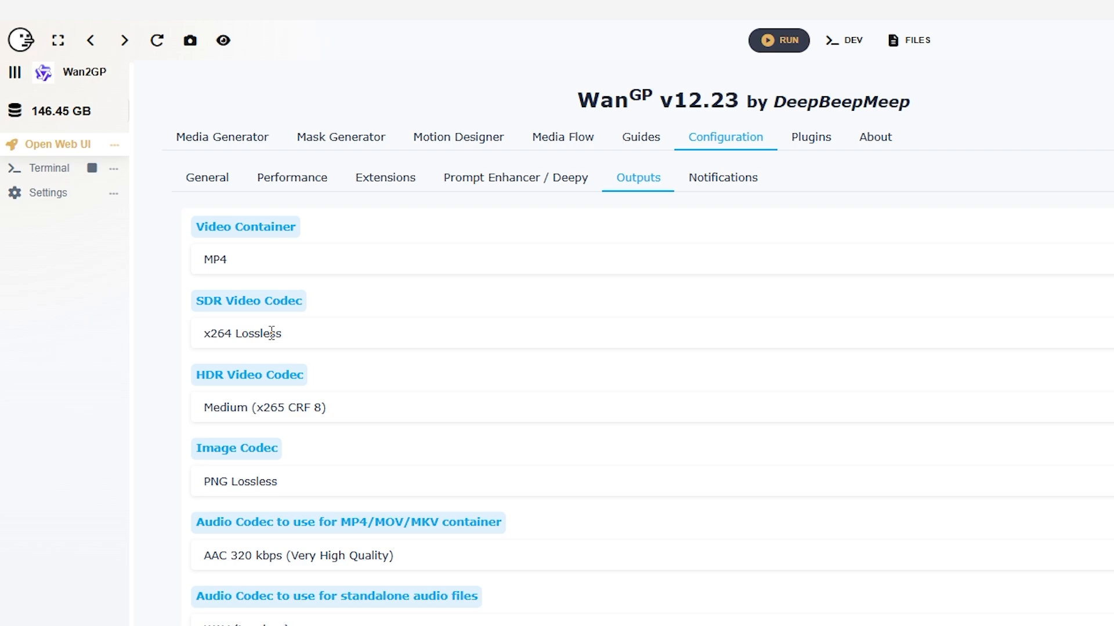
Set the video container to MOV / QuickTime and the SDR video codec to ProRes 422 (editing)
left_click(330, 334)
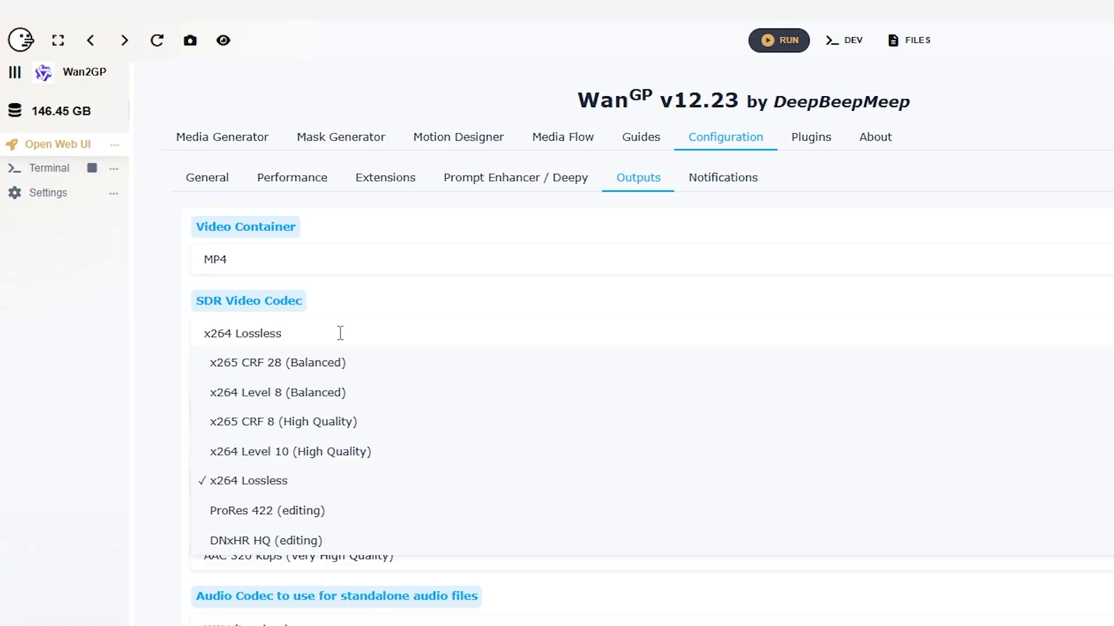
left_click(381, 264)
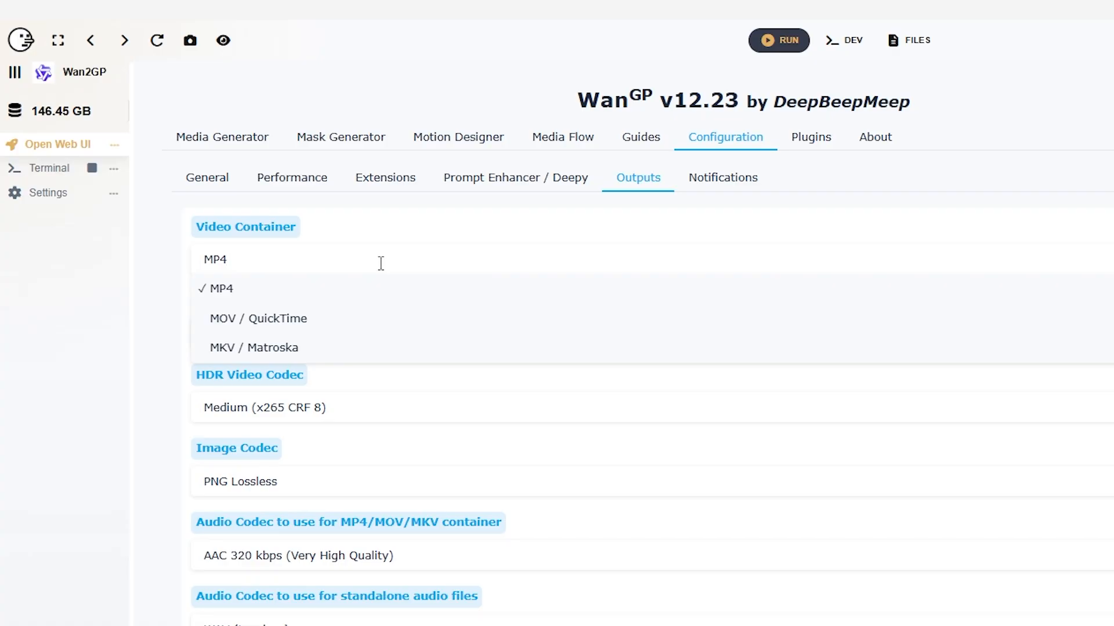
left_click(279, 322)
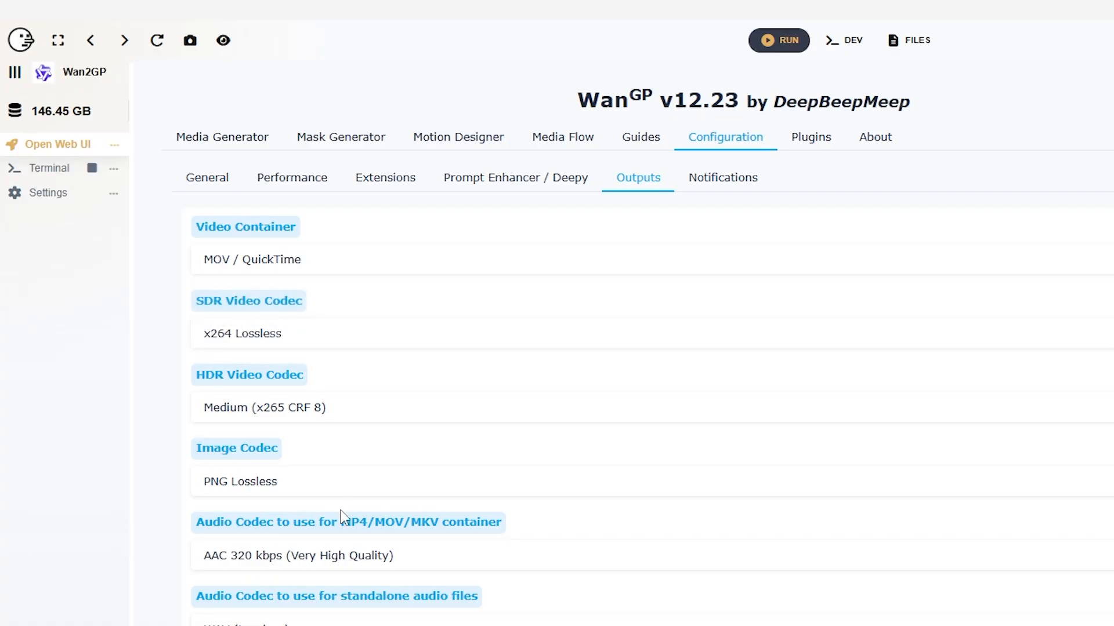
left_click(311, 333)
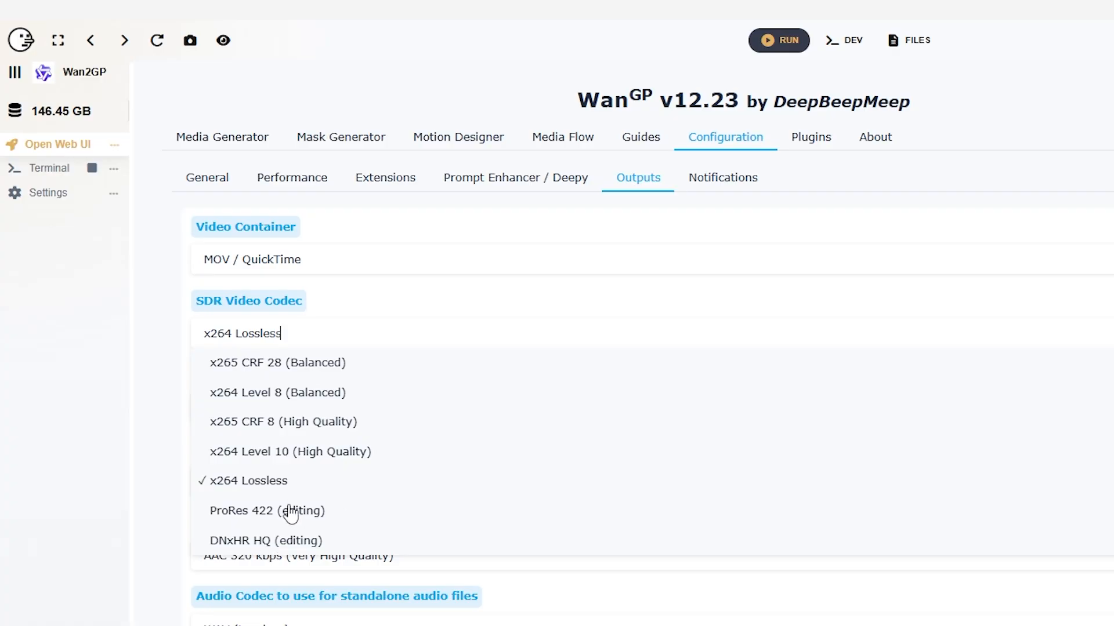
left_click(272, 511)
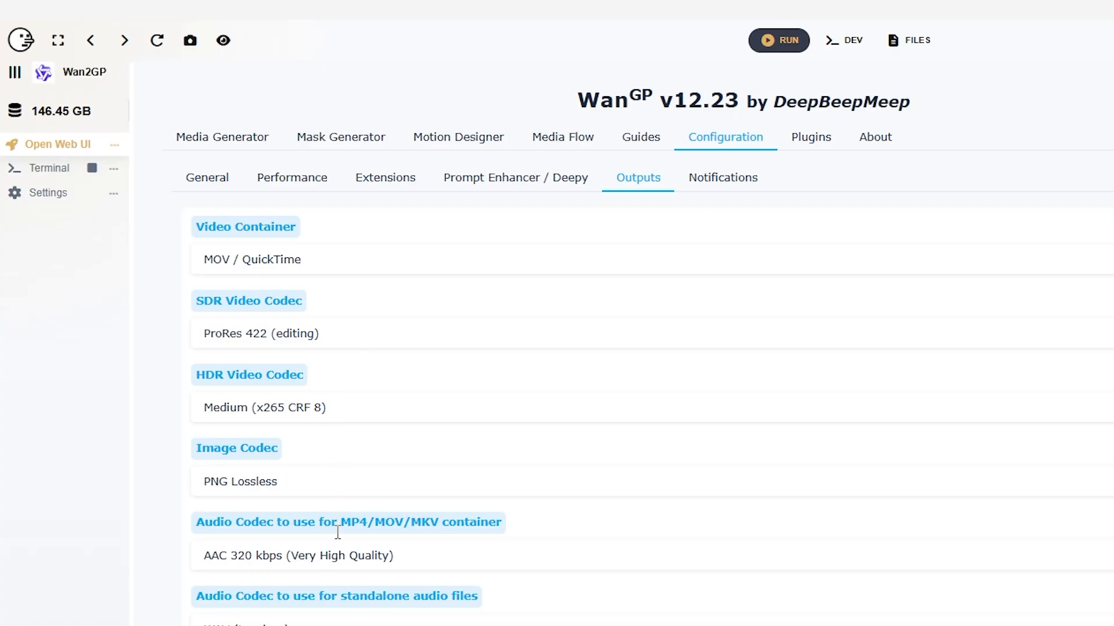
Set the audio codec for the MP4/MOV/MKV container to ALAC Lossless and save the output settings
left_click(362, 556)
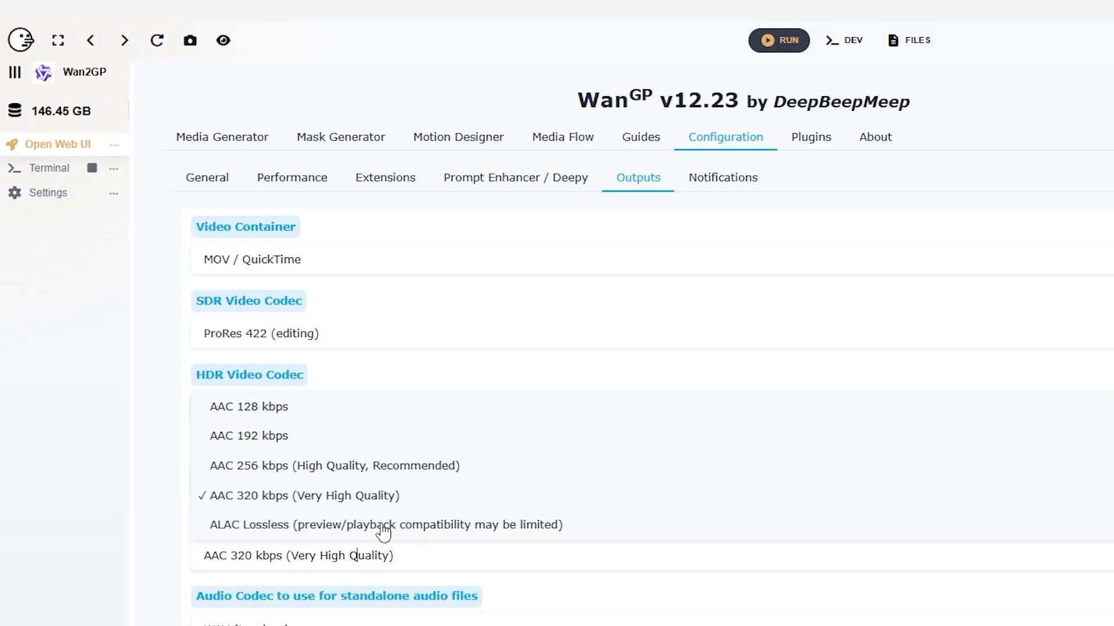
left_click(335, 499)
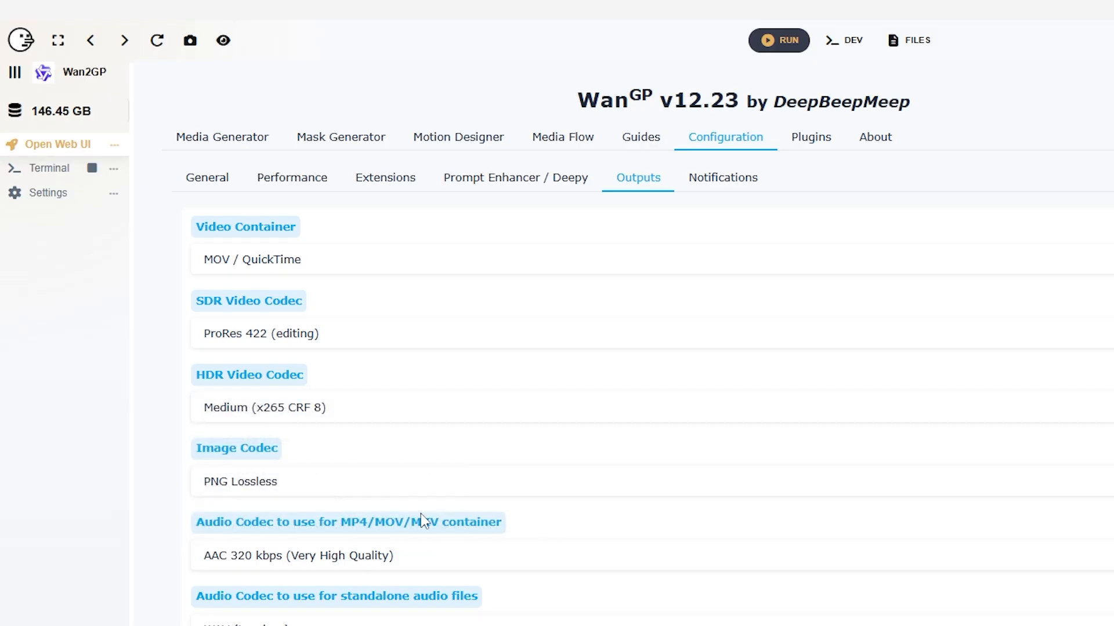
left_click(329, 554)
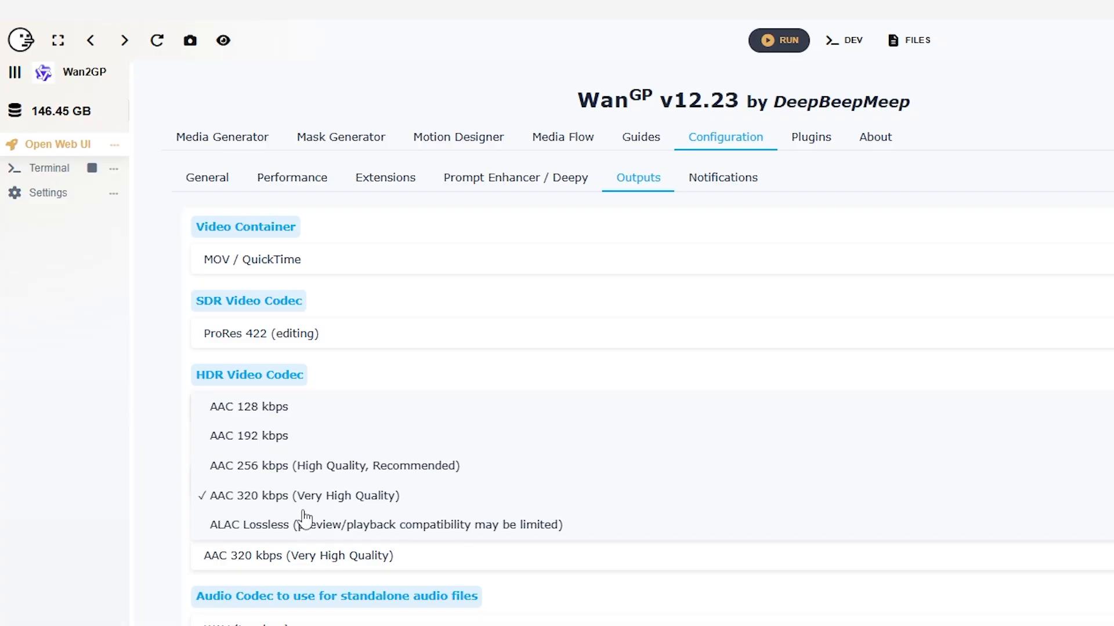
left_click(241, 522)
scroll(242, 493, "down", 2)
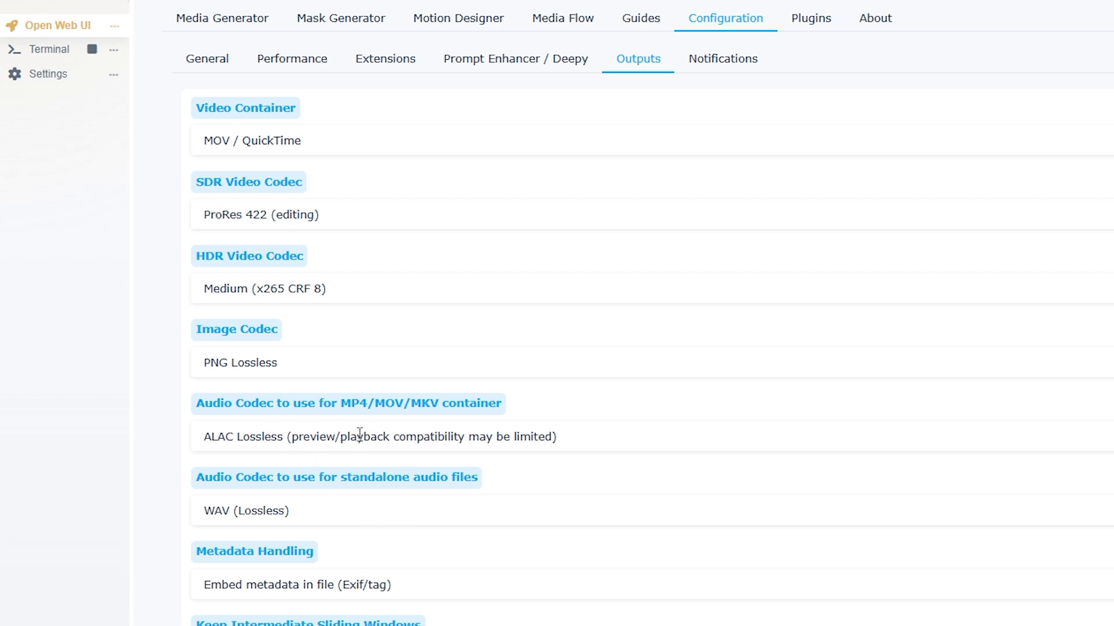
scroll(422, 383, "down", 5)
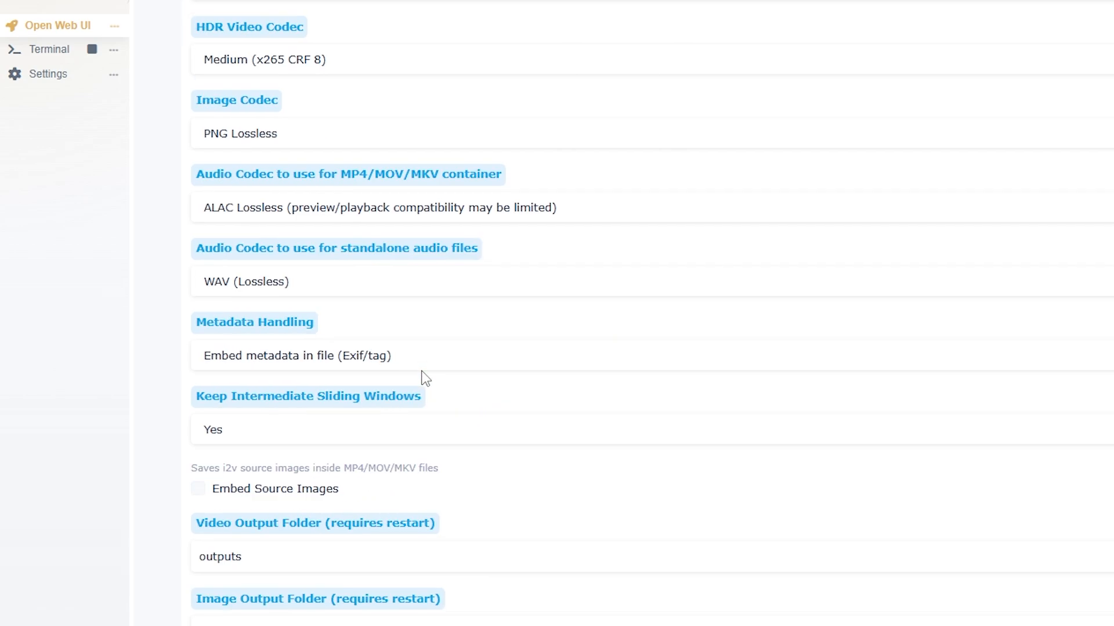
scroll(430, 380, "up", 5)
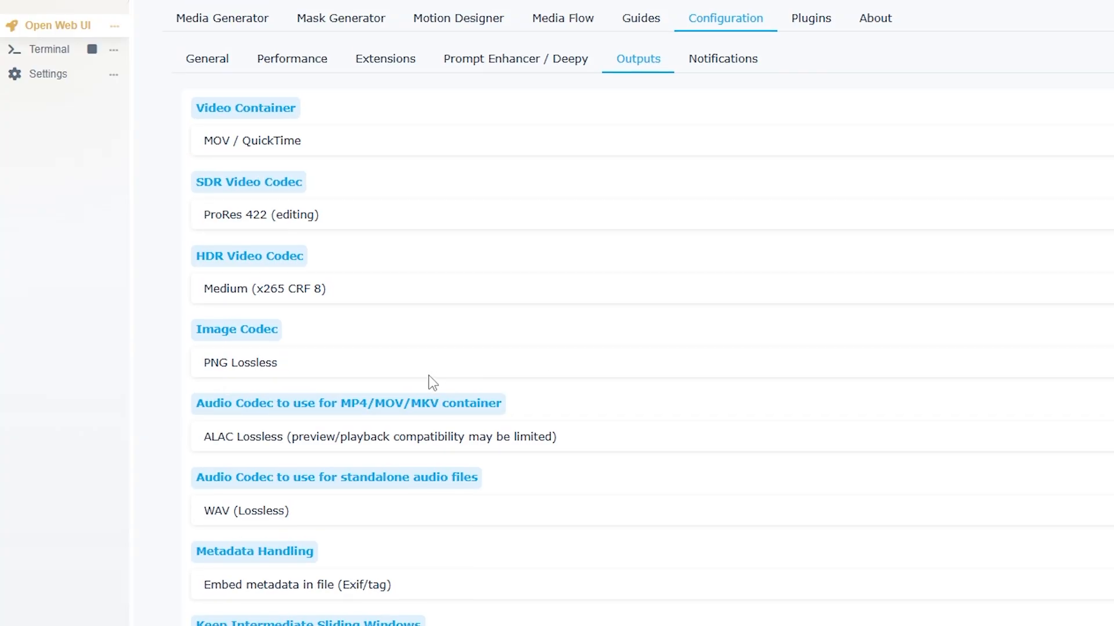
scroll(390, 217, "down", 8)
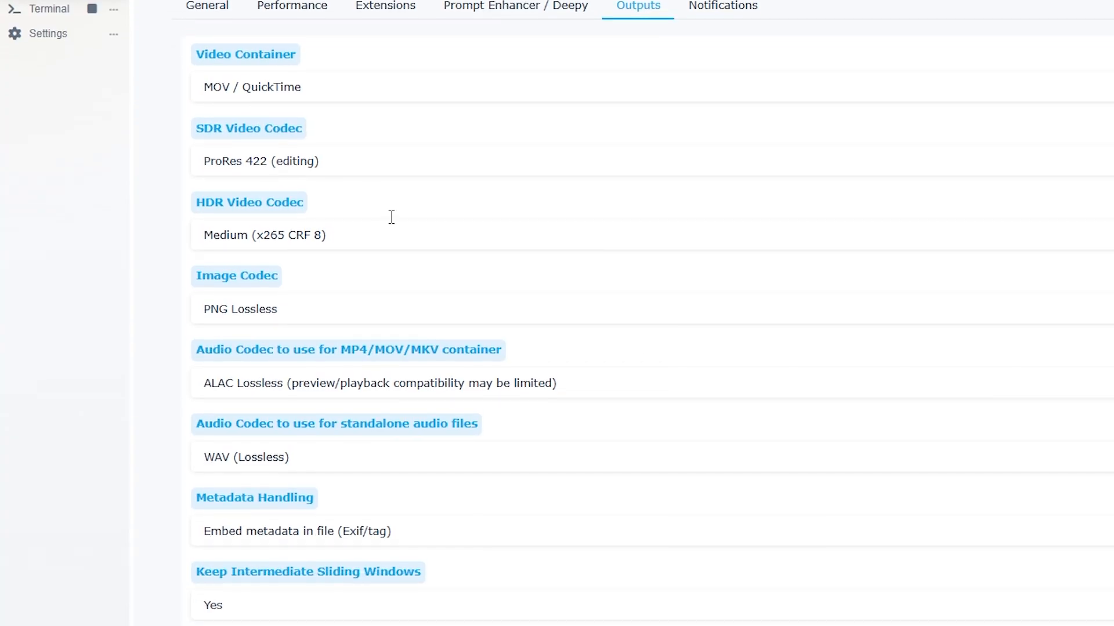
left_click(719, 565)
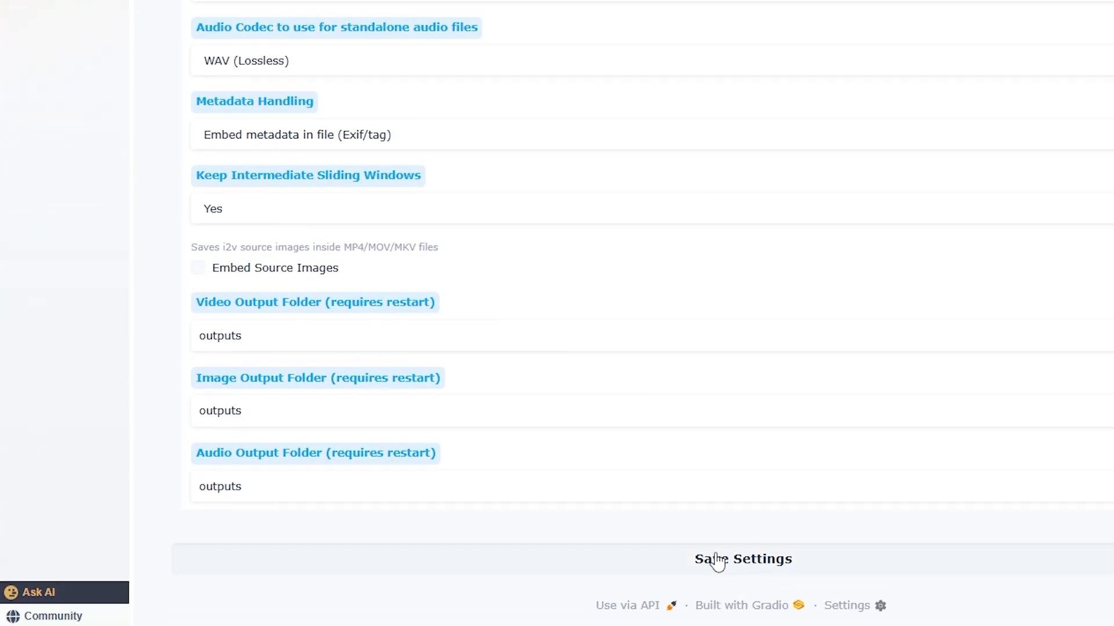
Return from the output configuration to the Media Flow batch setup
scroll(661, 470, "up", 7)
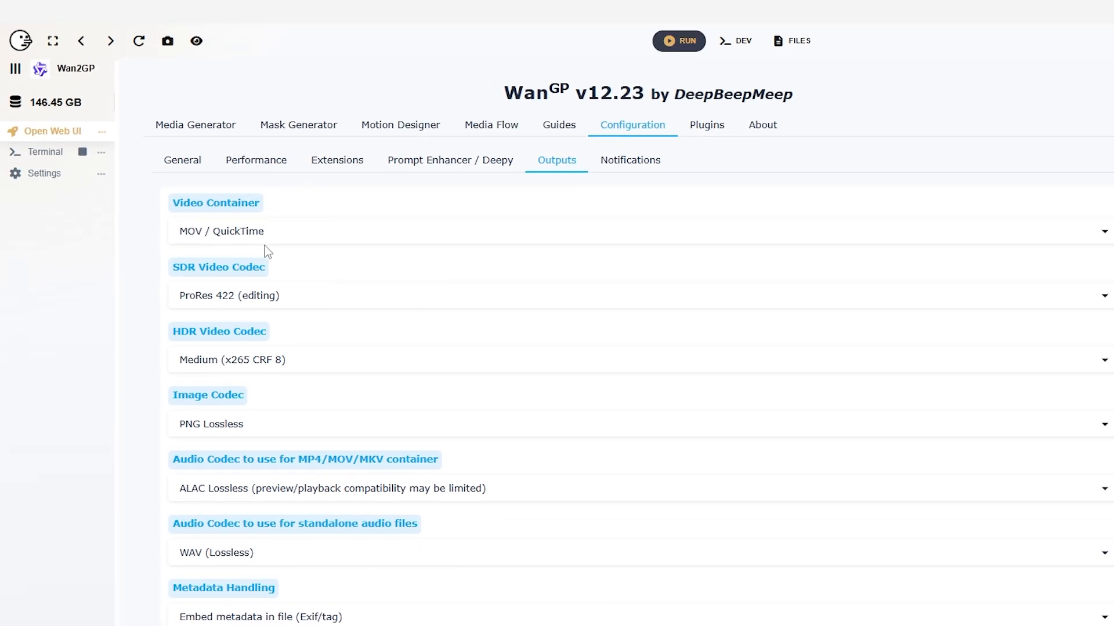
left_click(475, 126)
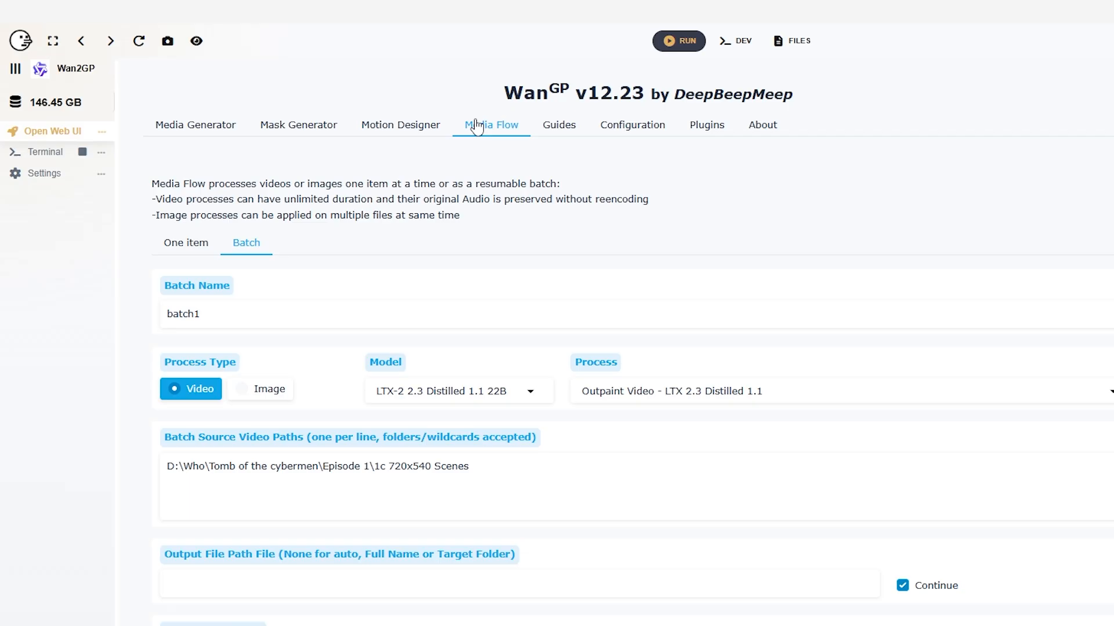
left_click(632, 127)
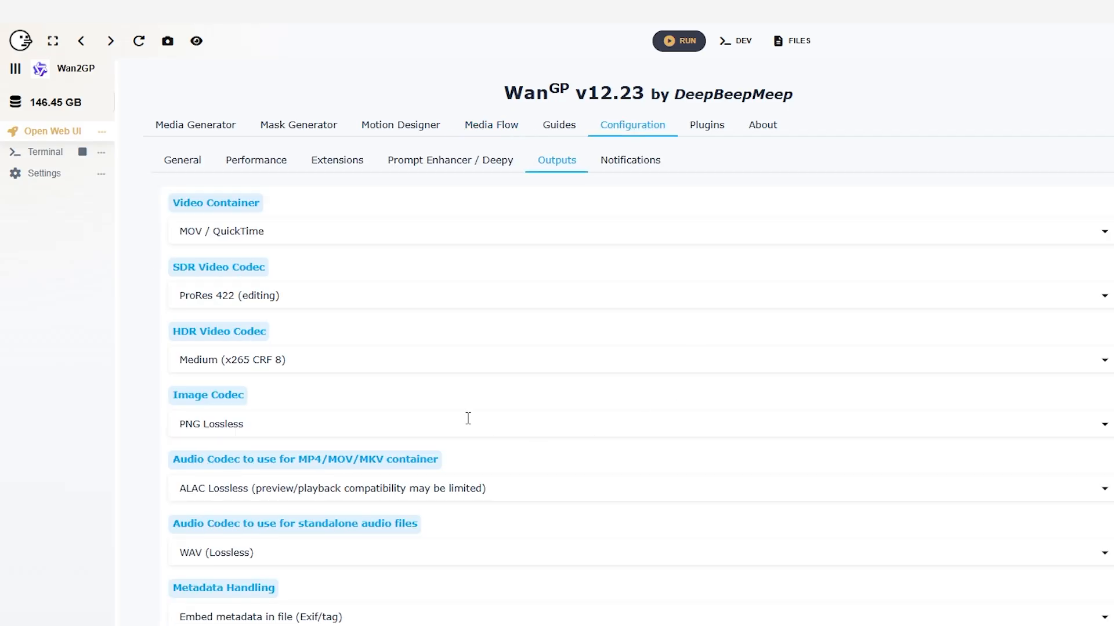
left_click(503, 134)
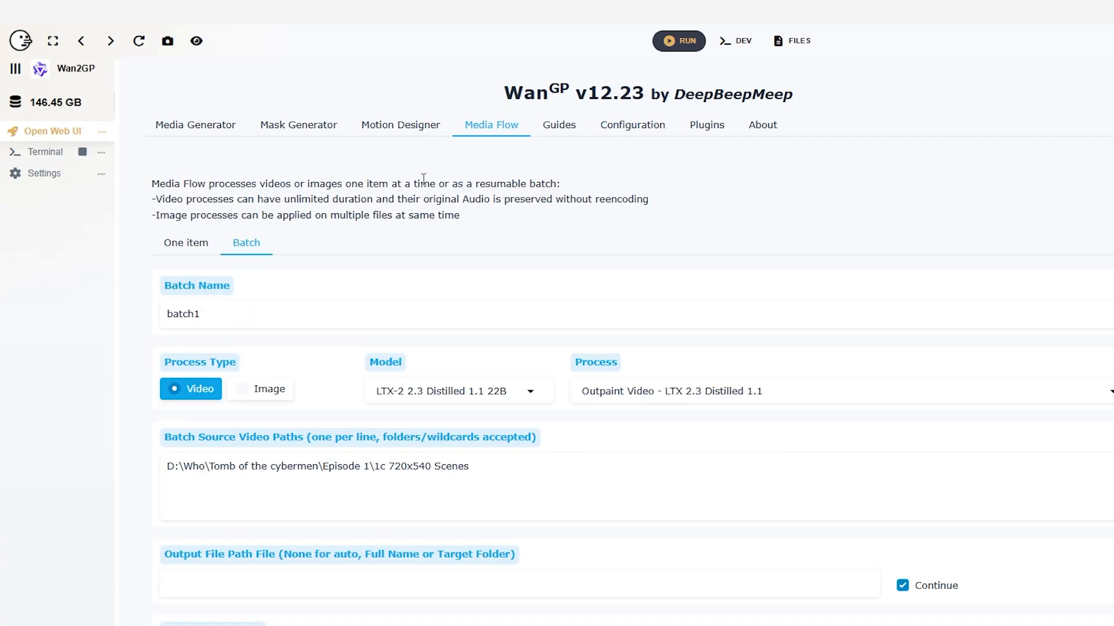
Try <Add User Settings> as the batch model, and restore LTX-2 2.3 Distilled 1.1 22B with the Outpaint Video process
left_click(691, 392)
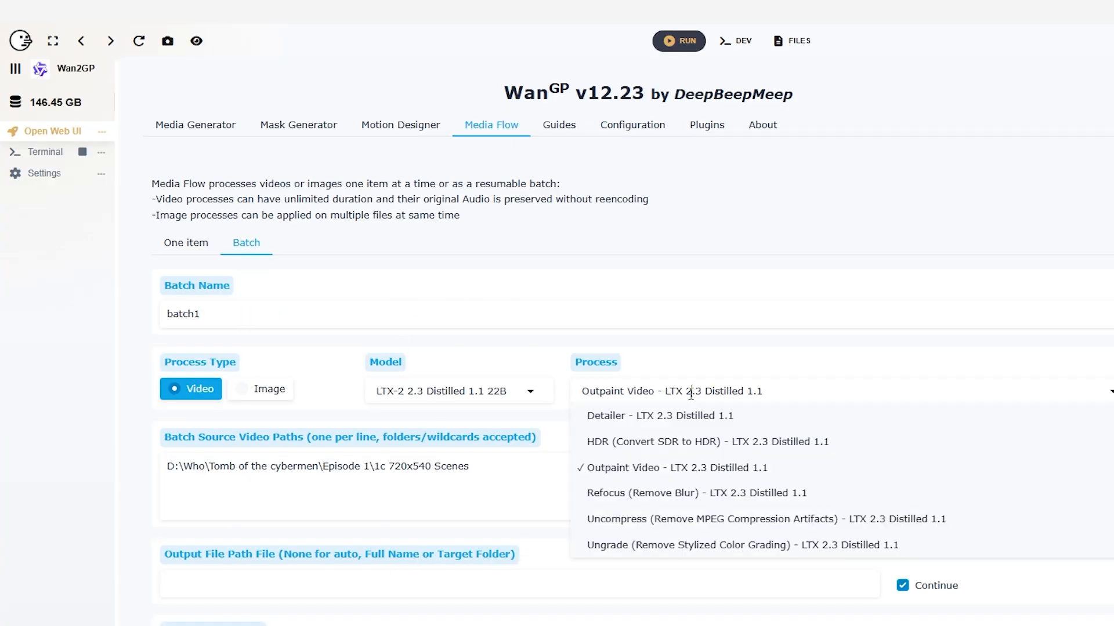
left_click(467, 399)
left_click(467, 536)
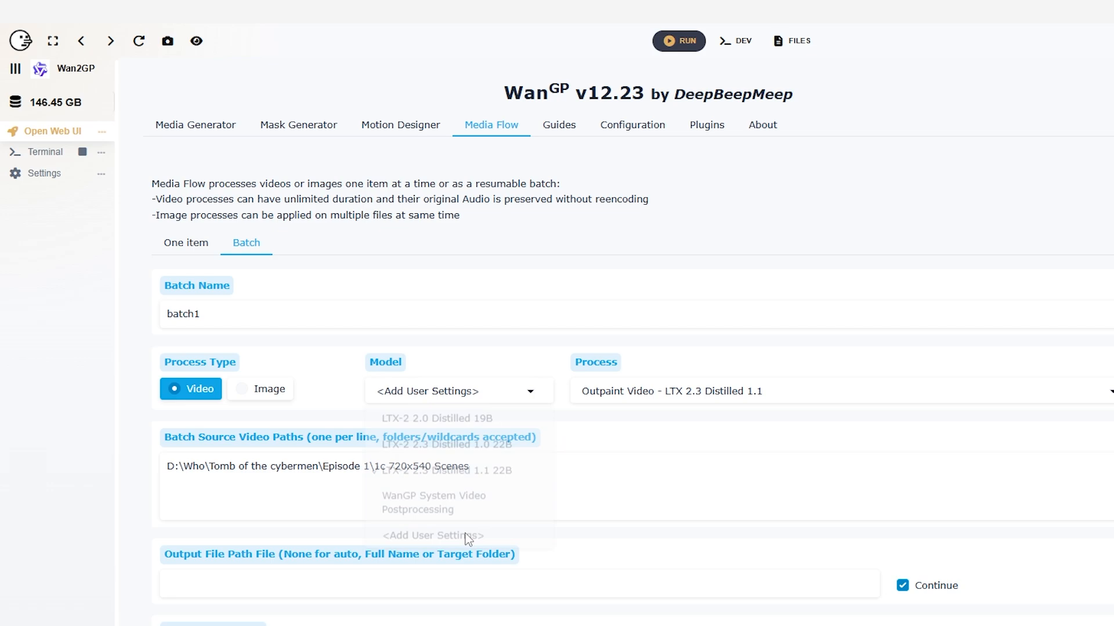
left_click(513, 386)
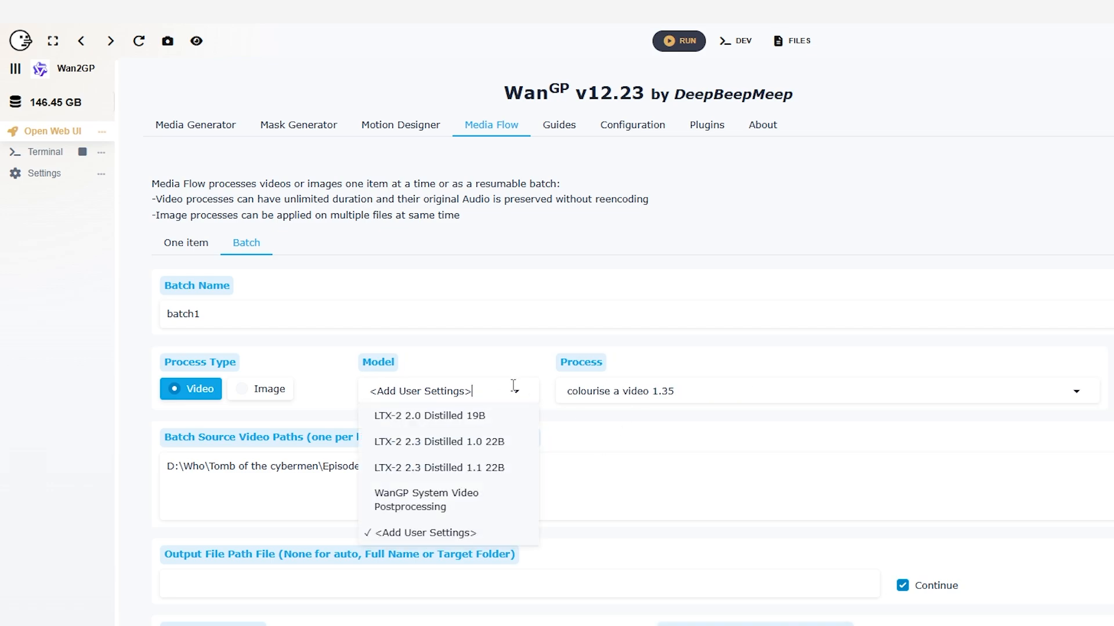
left_click(460, 469)
left_click(659, 390)
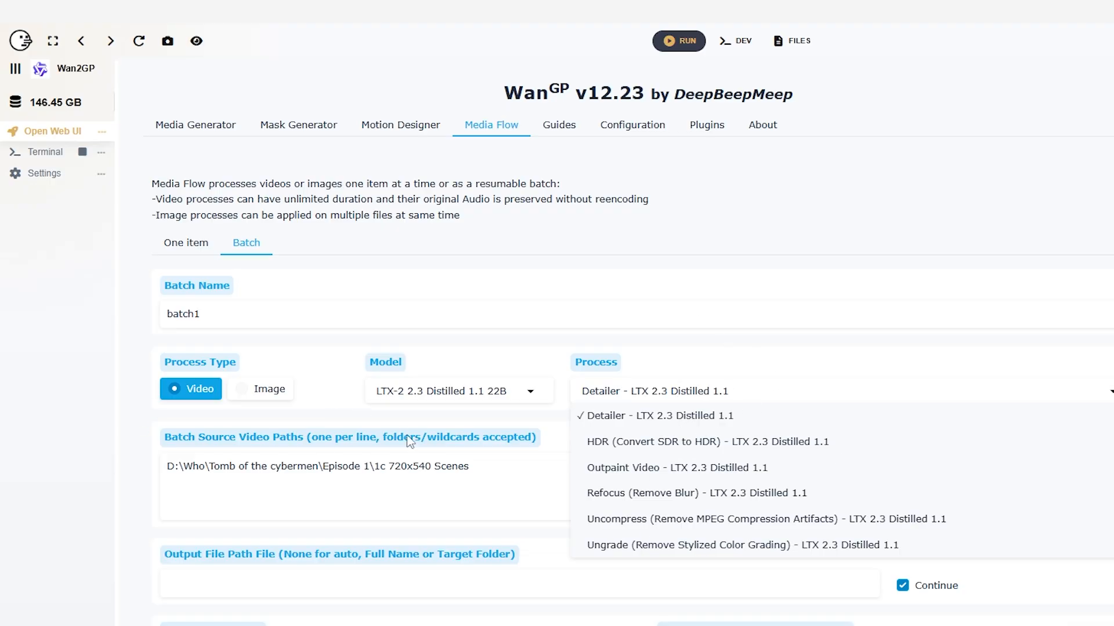
left_click(619, 469)
Switch Media Flow to single-item processing and copy the path of cuckmere beach_outpaint_16x9_540p_corrected.mp4 from the D:\test folder in File Explorer
left_click(173, 247)
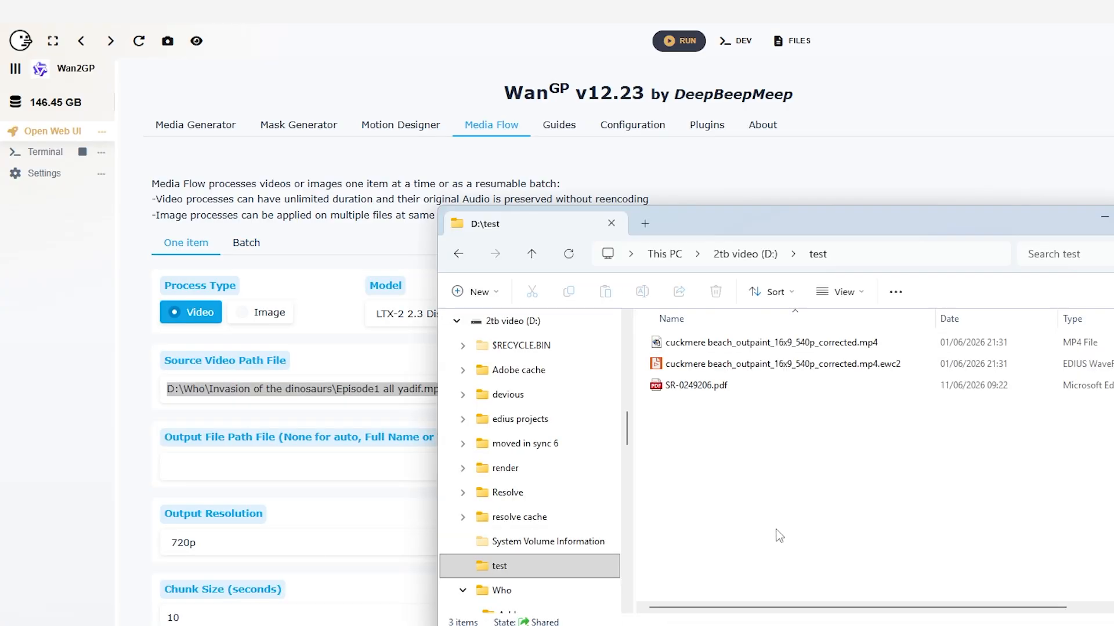
left_click(827, 343)
right_click(827, 343)
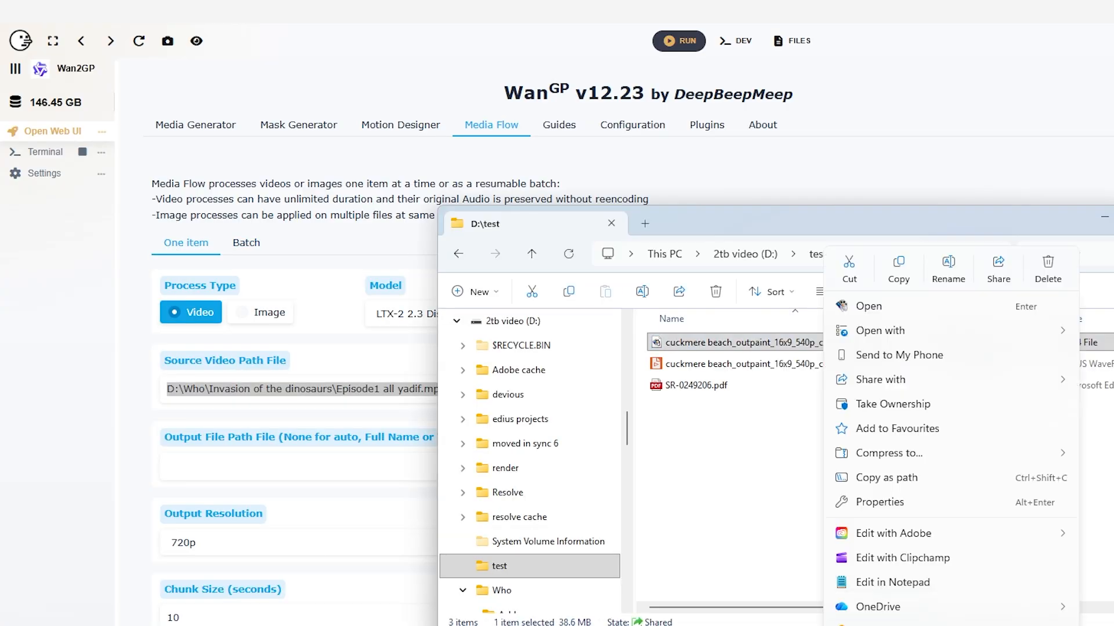
left_click(890, 476)
Replace the source video path with D:\test\cuckmere beach_outpaint_16x9_540p_corrected.mp4, without quotation marks, and try to start the process
left_click(327, 390)
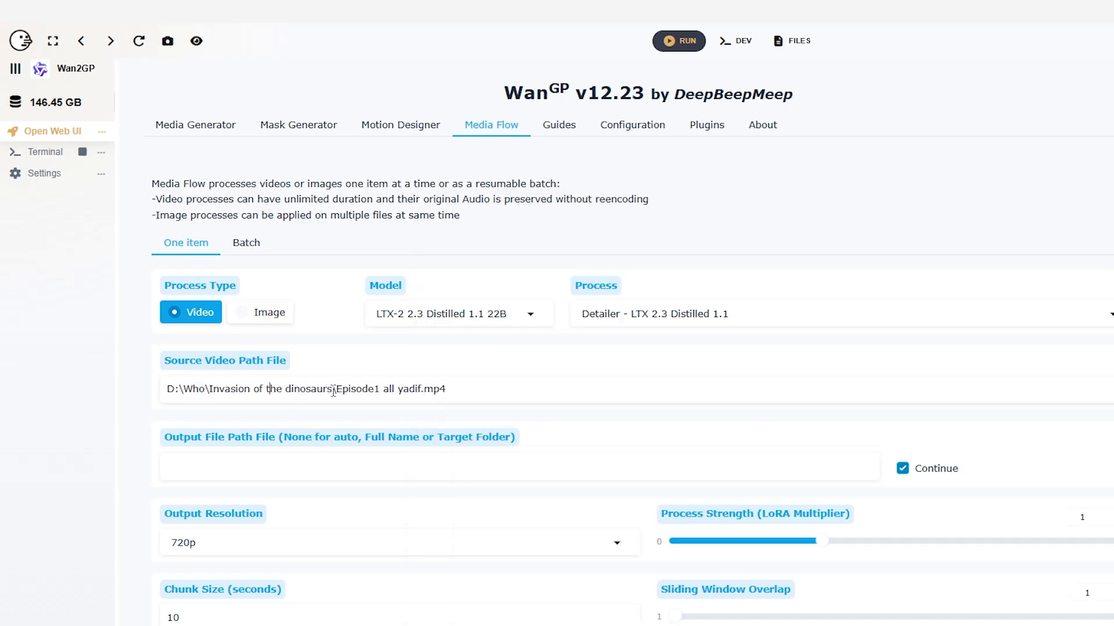
left_click_drag(449, 389, 1, 395)
key("ctrl+v")
key("BackSpace")
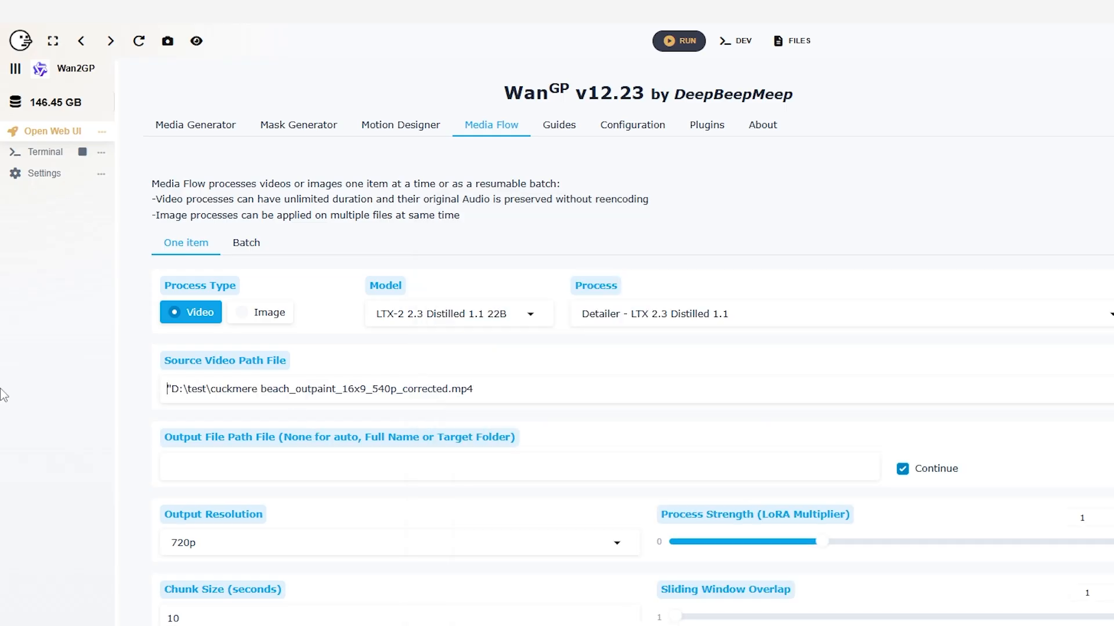
key("Delete")
key("ctrl+a")
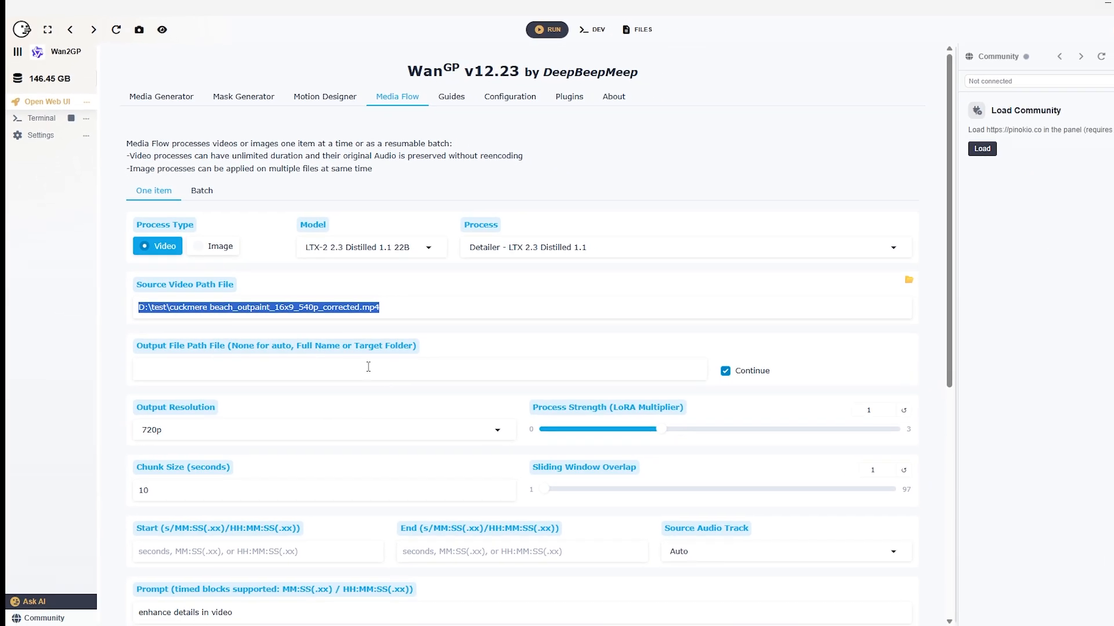
scroll(373, 304, "down", 1)
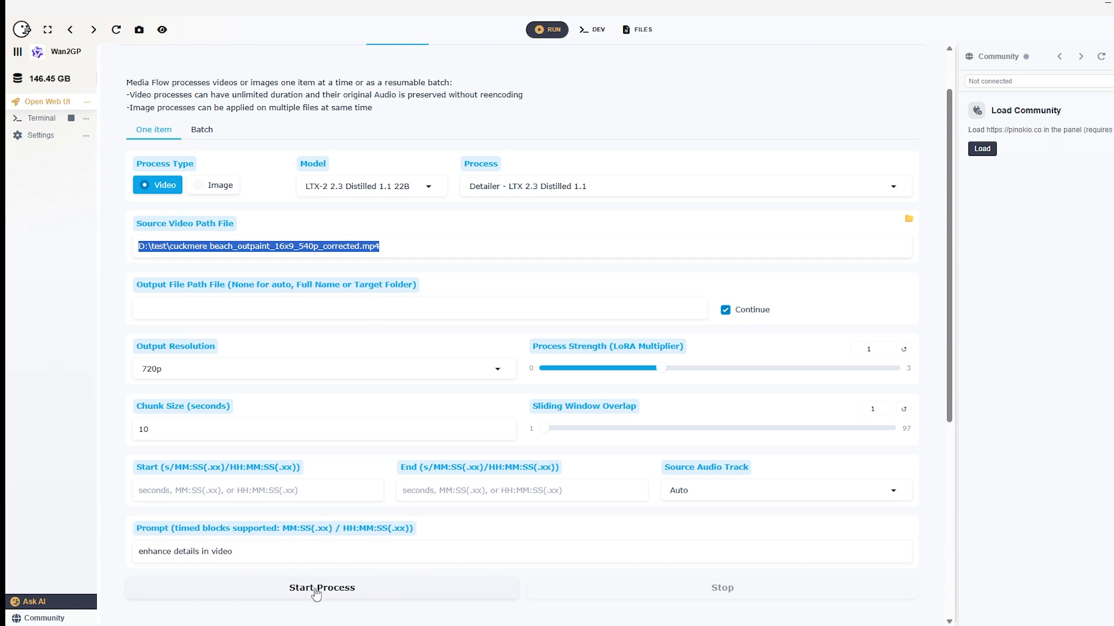
left_click(316, 592)
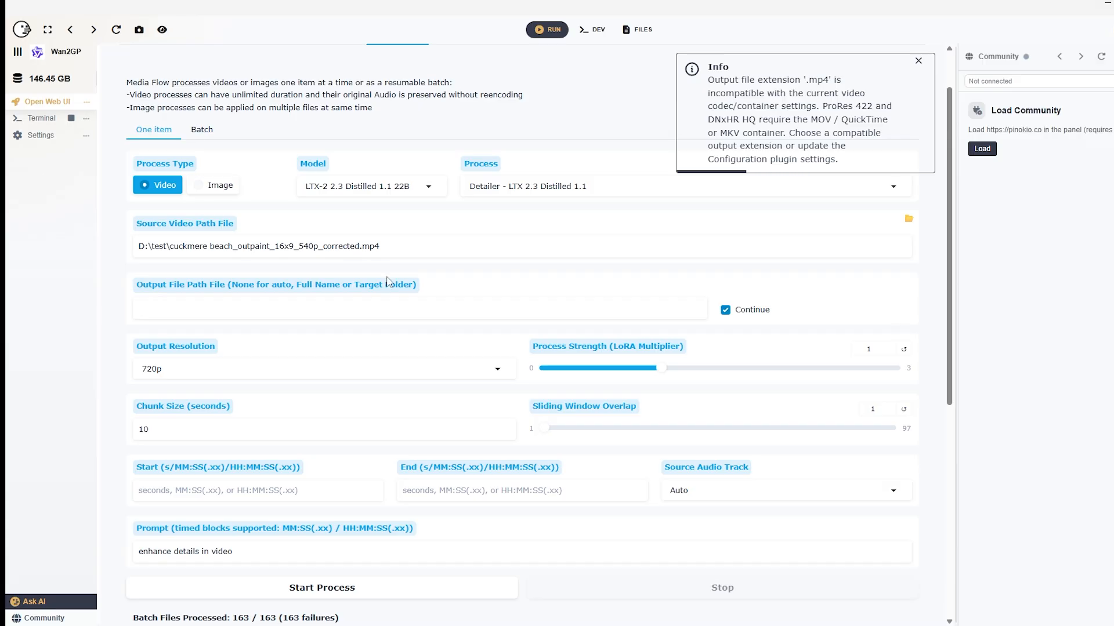
Set the output file path to D:\test\cuckmere beach_outpaint_16x9_540p_corrected.mov, based on the source path, and start the process
left_click_drag(380, 246, 102, 252)
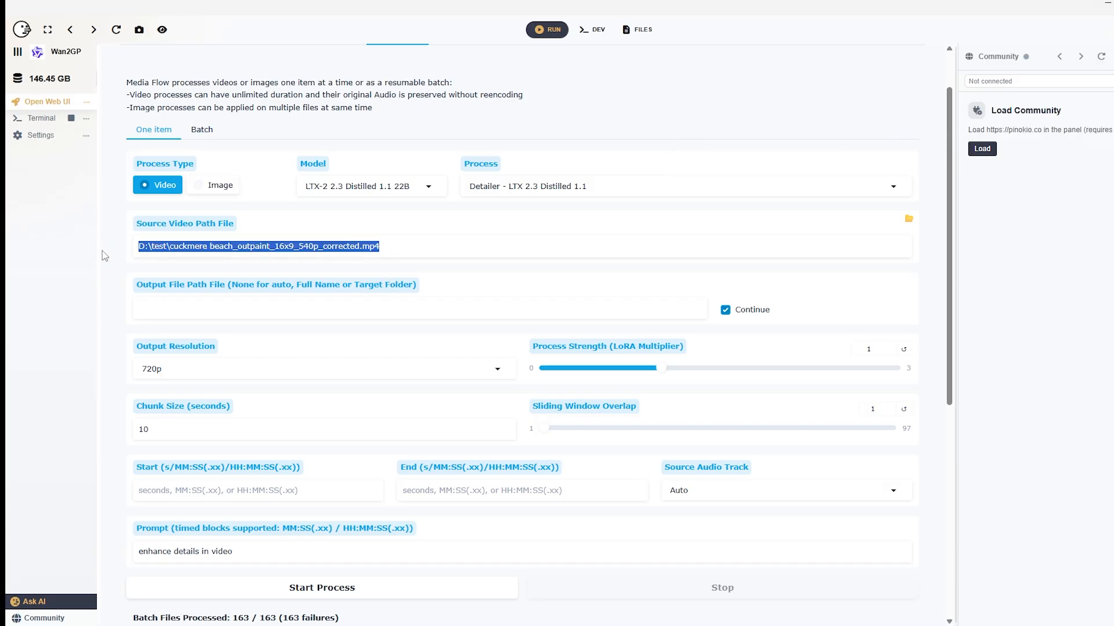
left_click(185, 309)
key("ctrl+v")
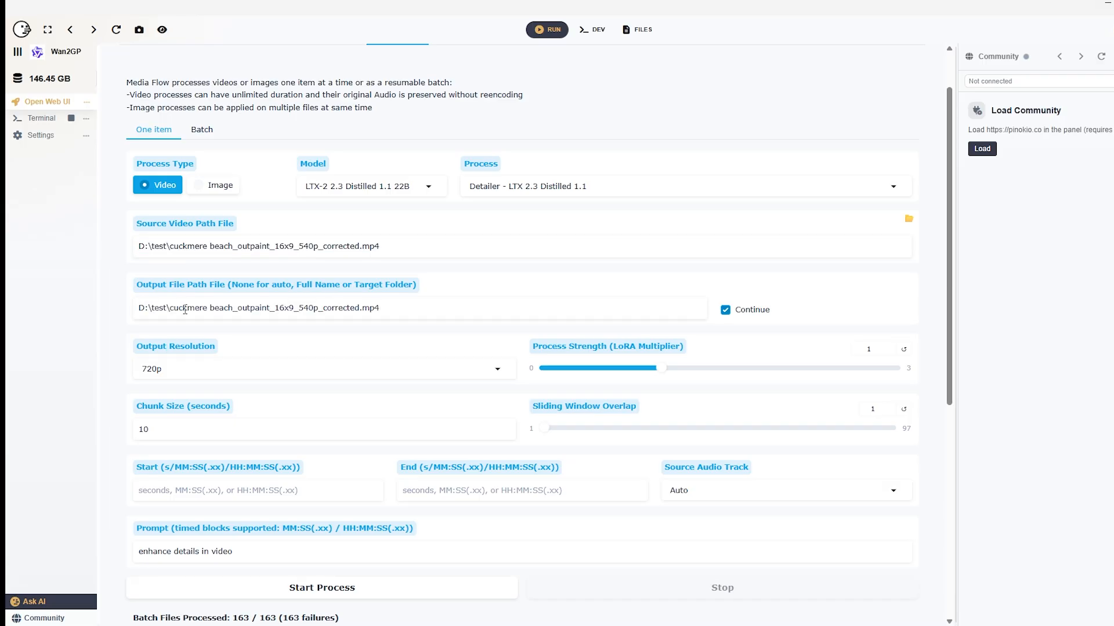
key("BackSpace")
key("BackSpace")
type("ov")
left_click(286, 589)
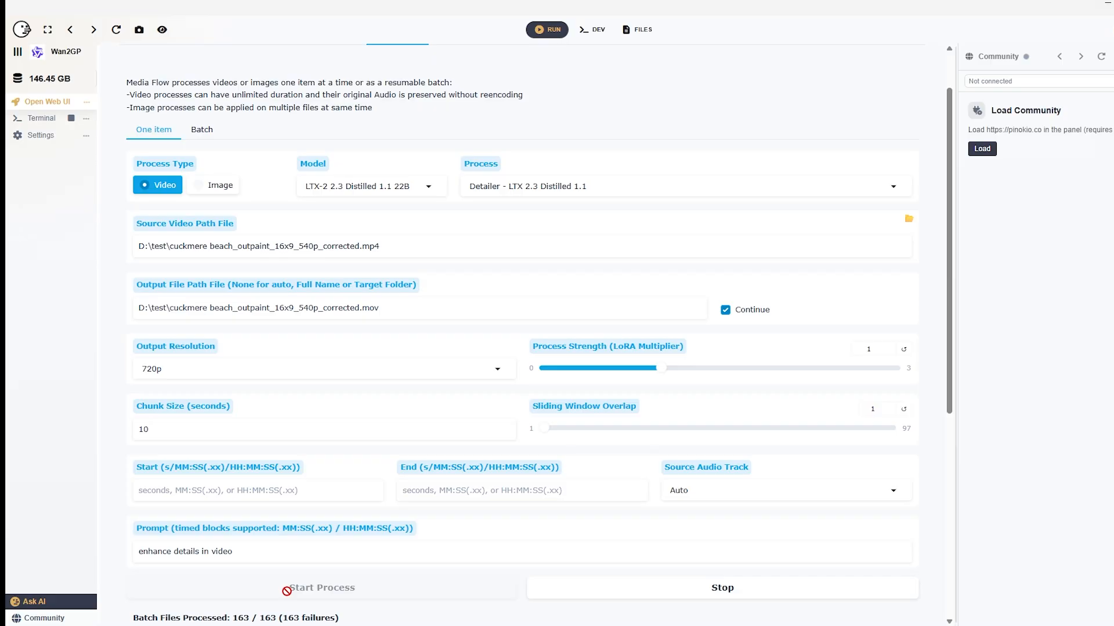
Examine the progress of the running process and the list of available LTX 2.3 processes
scroll(284, 586, "down", 2)
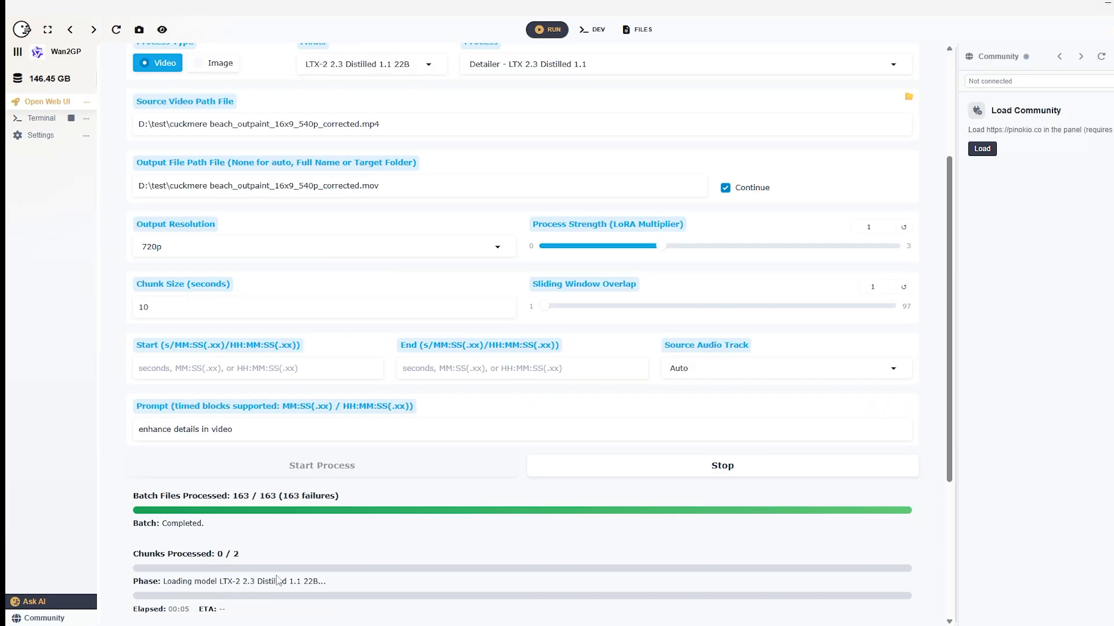
scroll(312, 529, "up", 2)
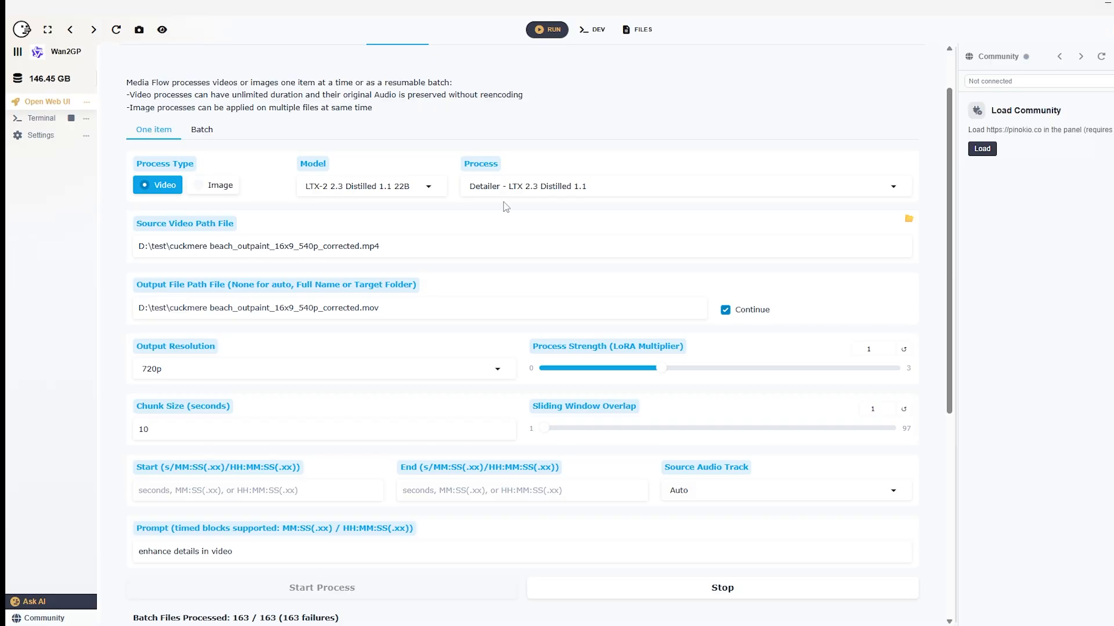
left_click(632, 186)
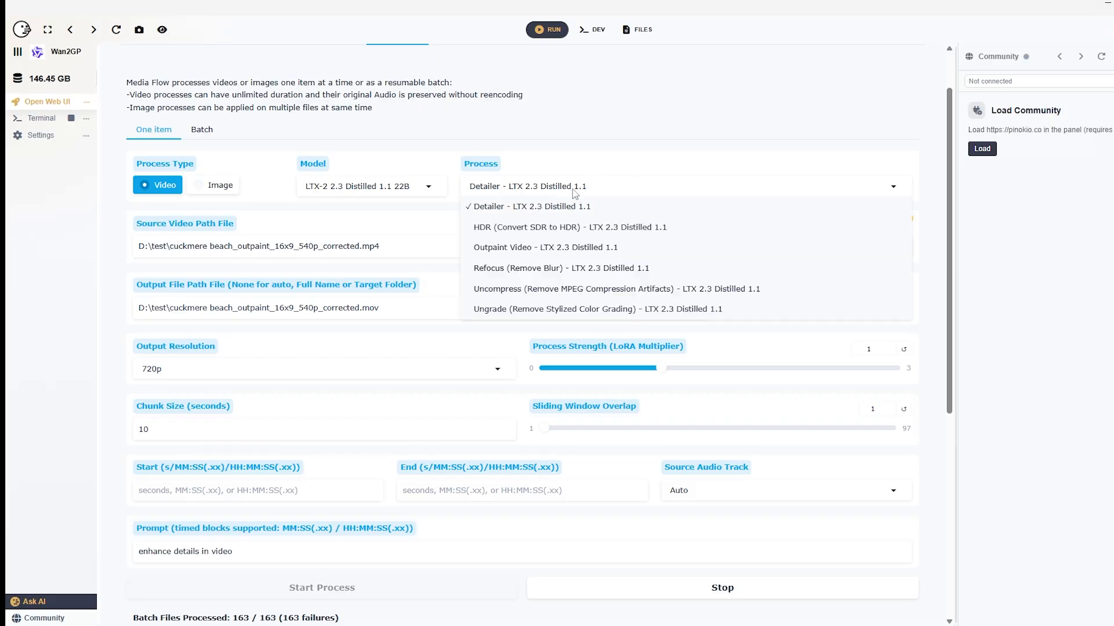
left_click(610, 186)
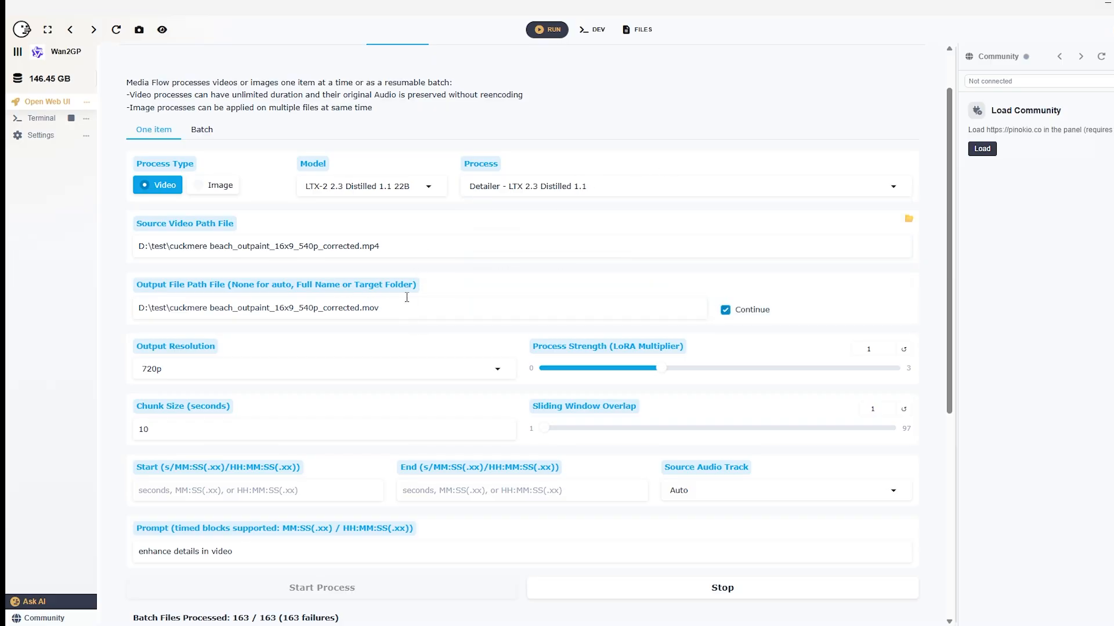
Stop the running single-item process and select the whole output file path
scroll(404, 301, "down", 1)
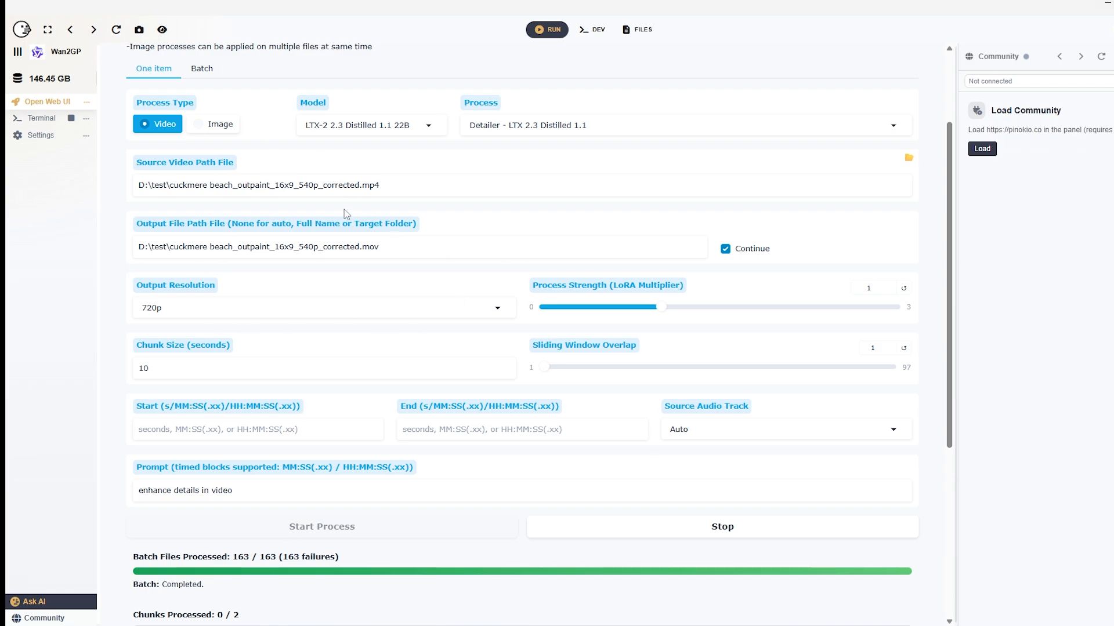
left_click(719, 529)
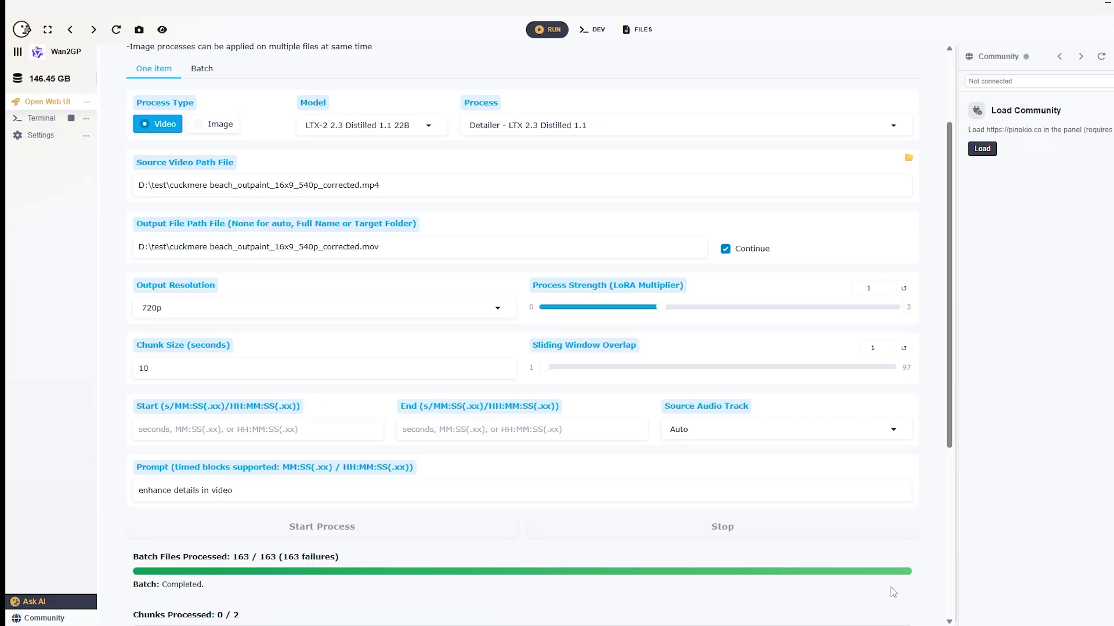
left_click(166, 432)
scroll(564, 330, "up", 2)
left_click_drag(409, 369, 92, 371)
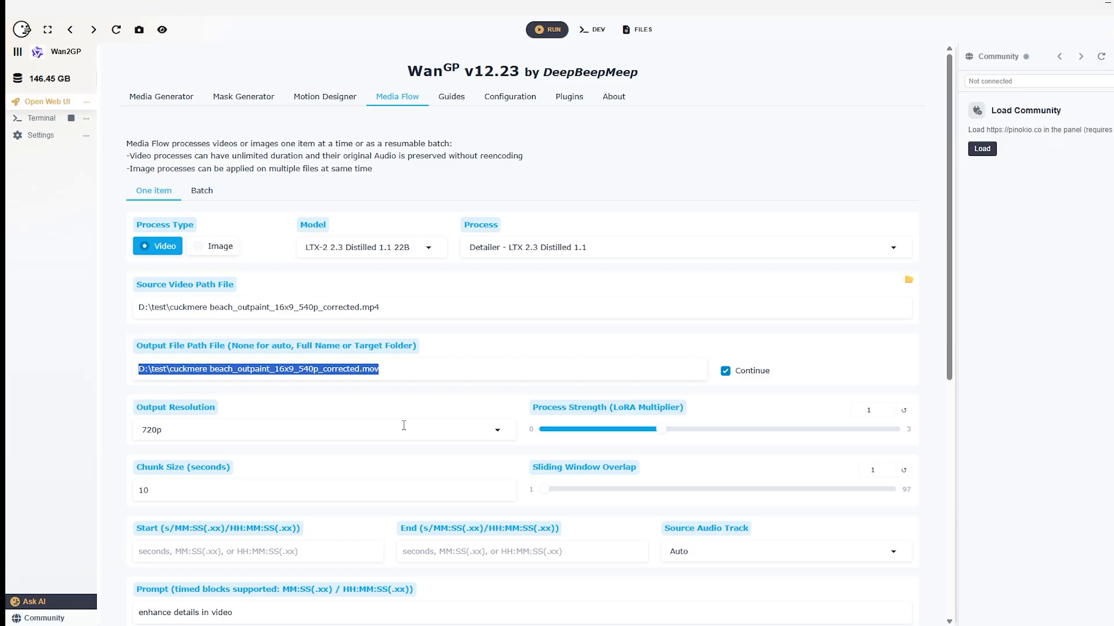
Switch Media Flow to batch processing and copy the batch source folder path into the output file path
left_click(194, 190)
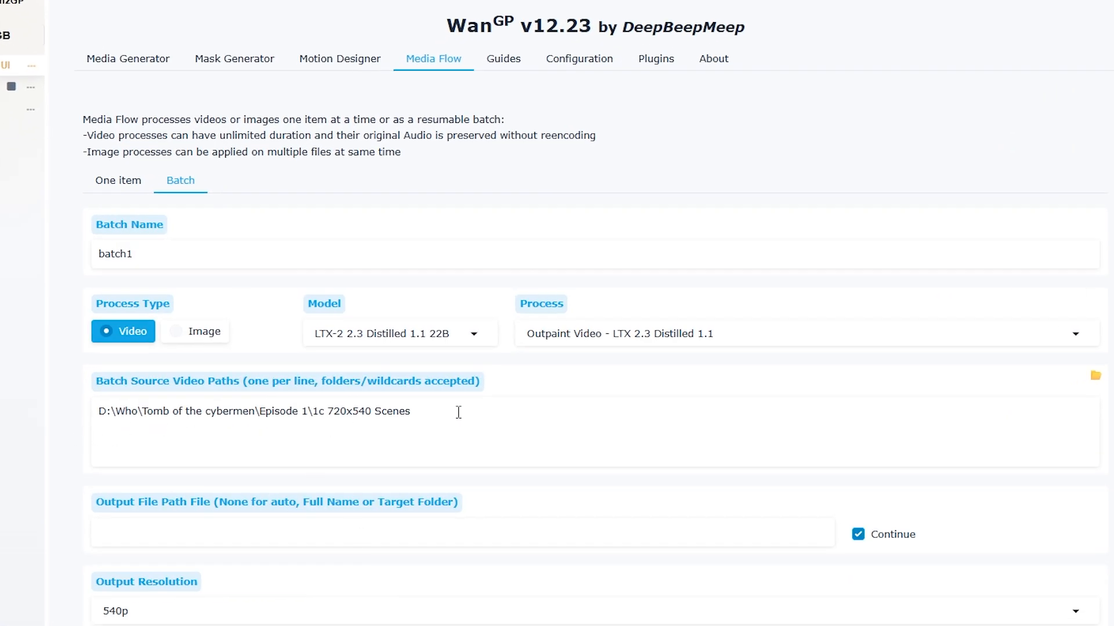
left_click_drag(458, 412, 81, 413)
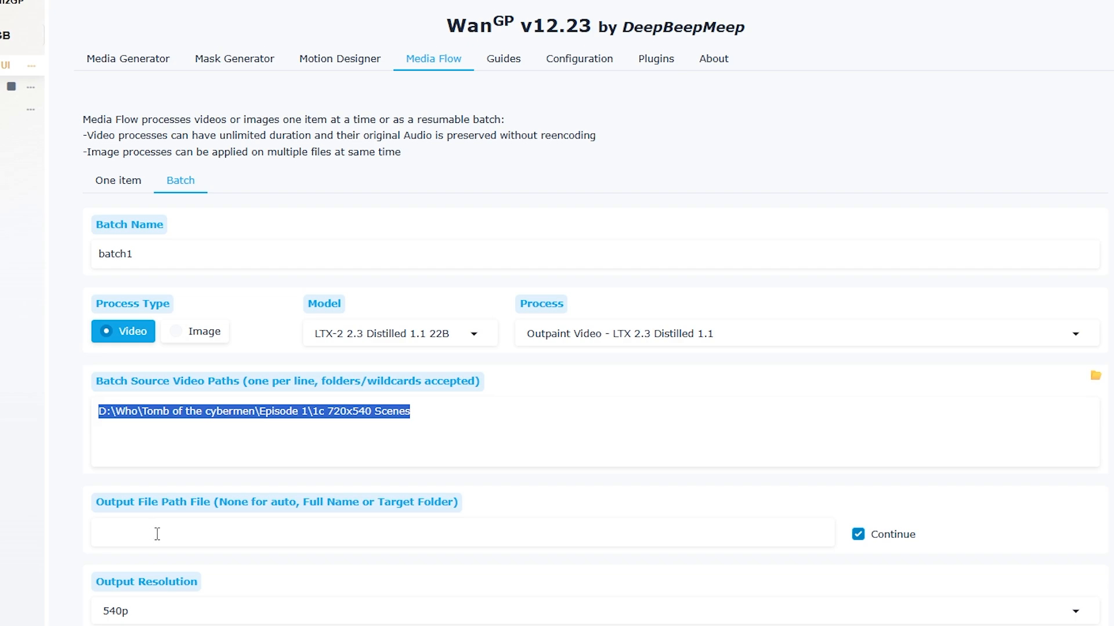
right_click(376, 413)
left_click(398, 512)
right_click(274, 530)
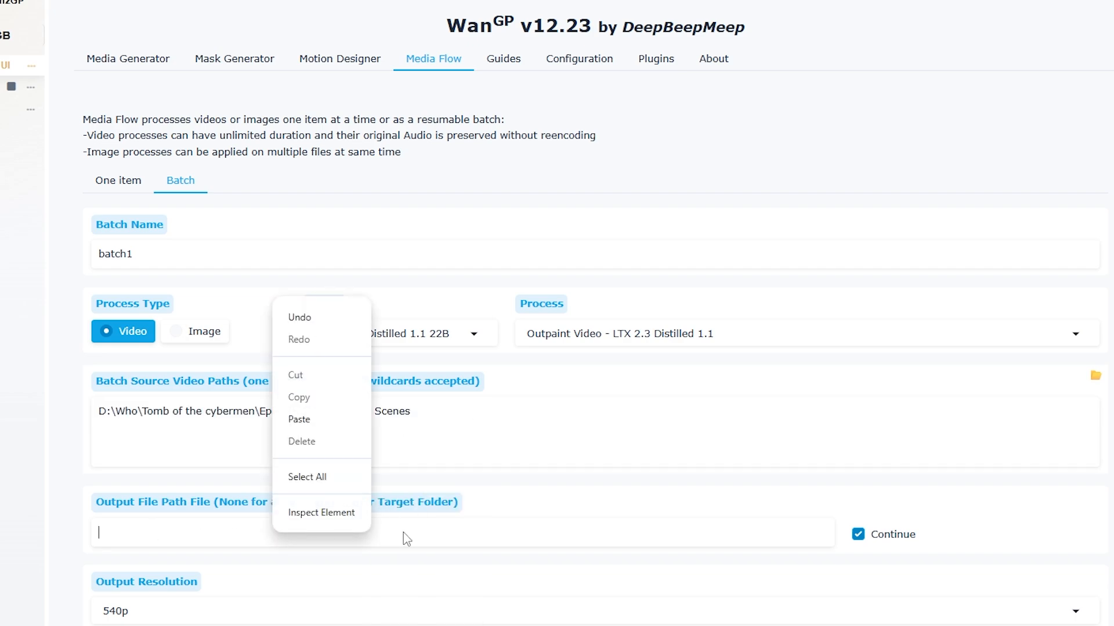
left_click(323, 420)
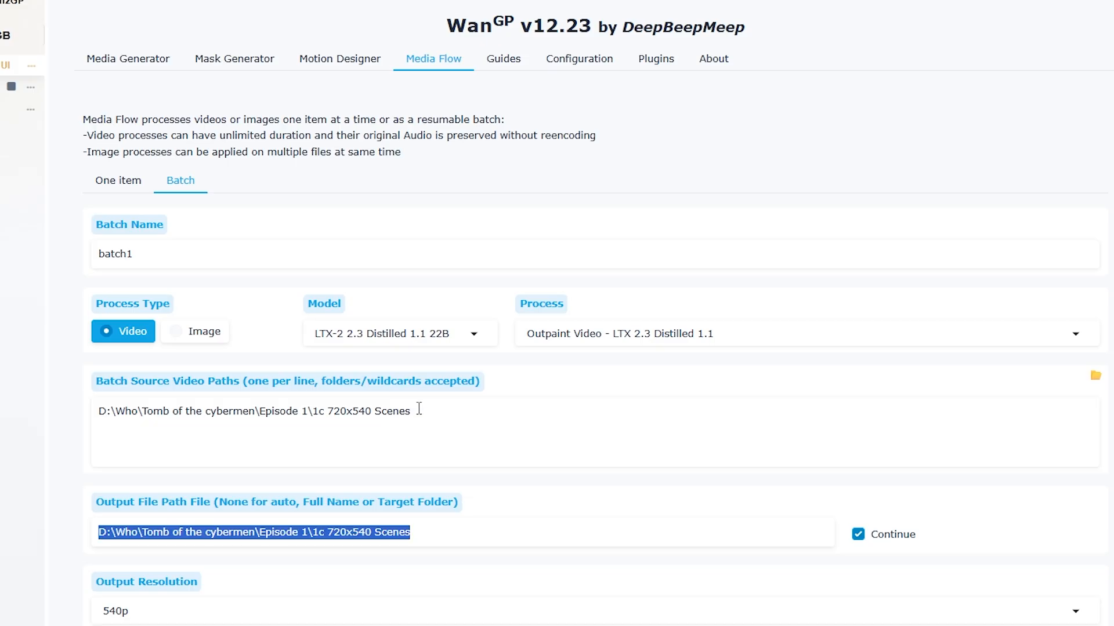
Replace the last folder in the batch output path so it reads D:\Who\Tomb of the cybermen\Episode 1\colour
left_click_drag(416, 411, 47, 412)
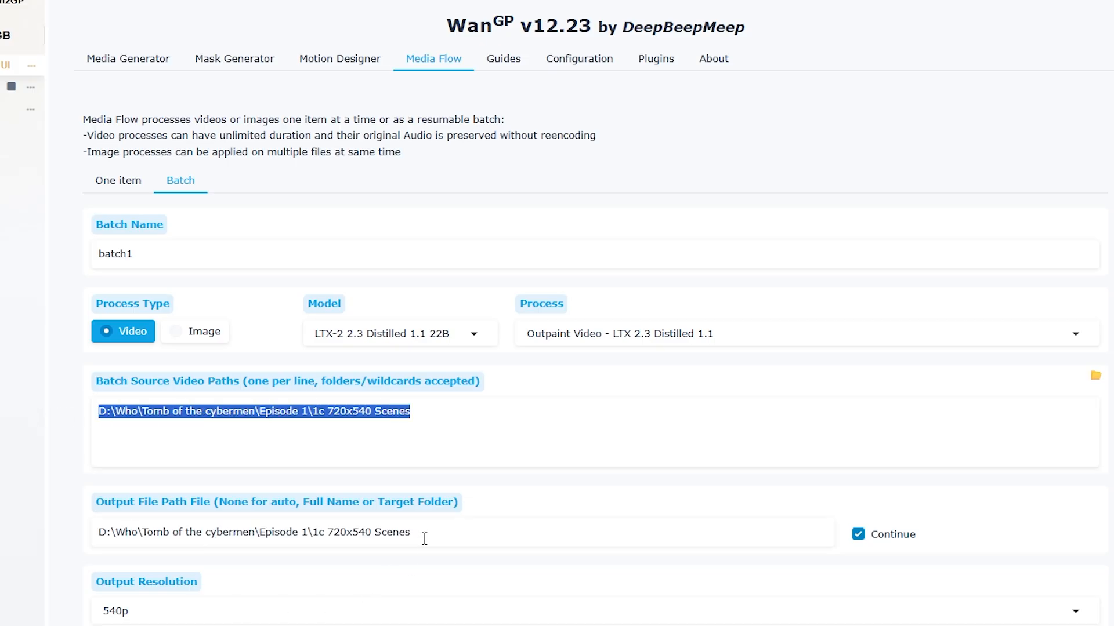
left_click_drag(427, 532, 29, 540)
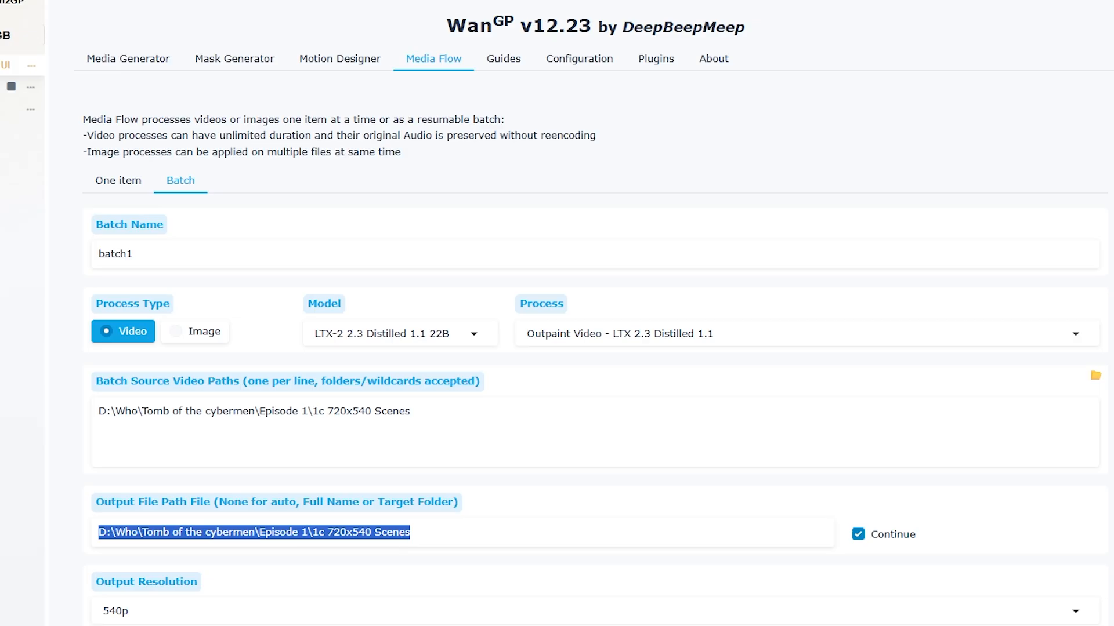
left_click_drag(410, 533, 315, 532)
type("colour")
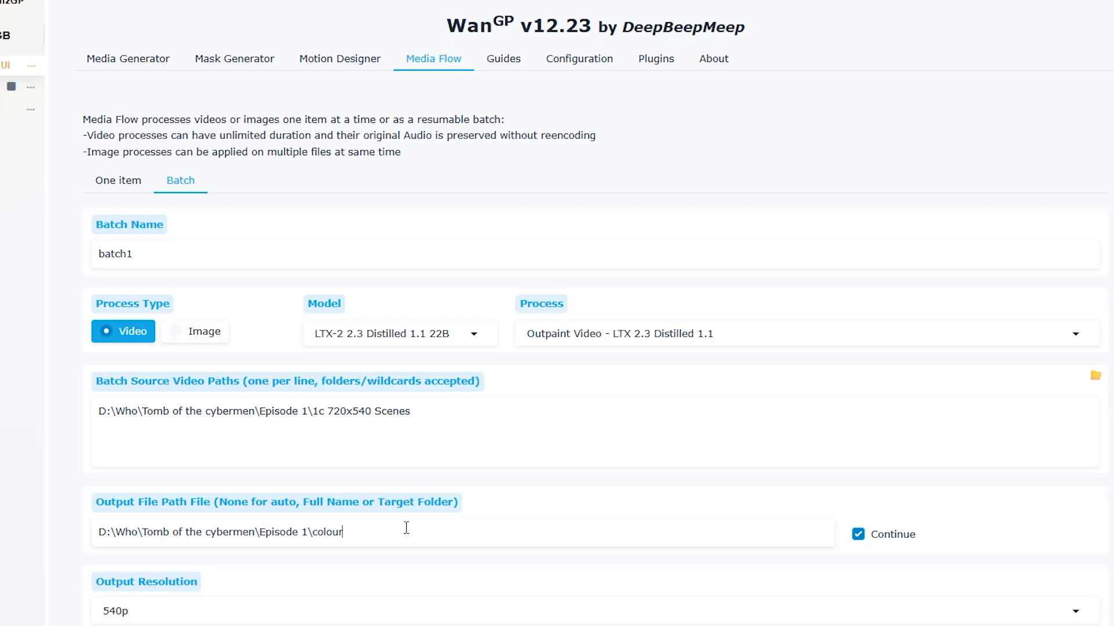
Append the wildcard \*.mp4 to the batch source path and \*.mov to the output path
left_click(438, 411)
type("\\*")
type("mp")
type("4")
type(".")
type("\\")
type("*")
type(".mo")
type("v")
left_click(462, 414)
Start the Outpaint Video batch process and check its progress
scroll(366, 536, "down", 5)
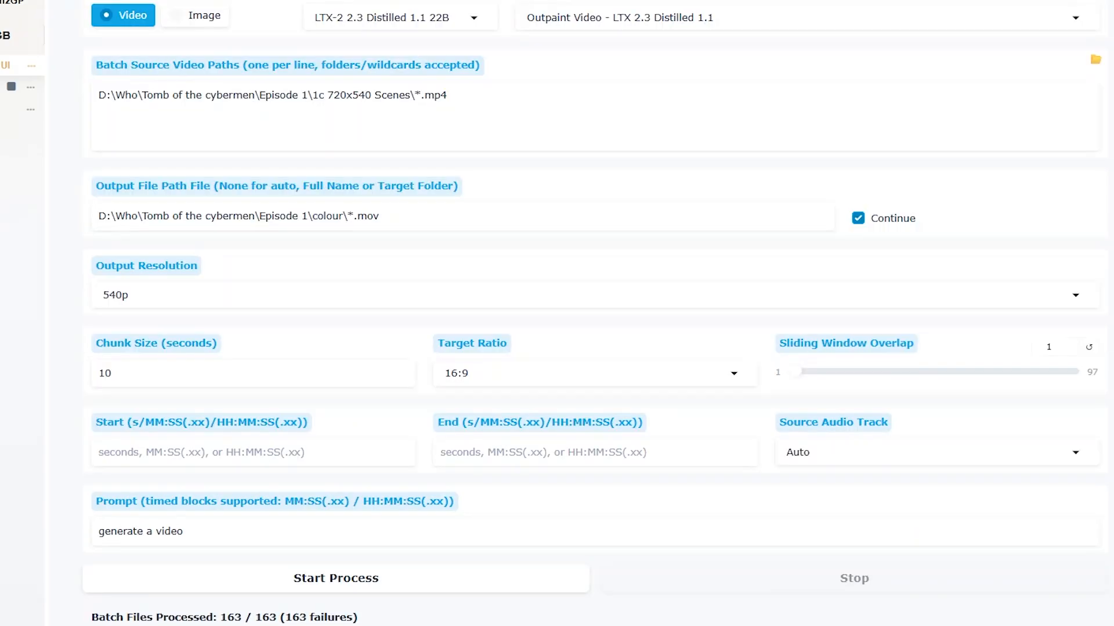
left_click(399, 579)
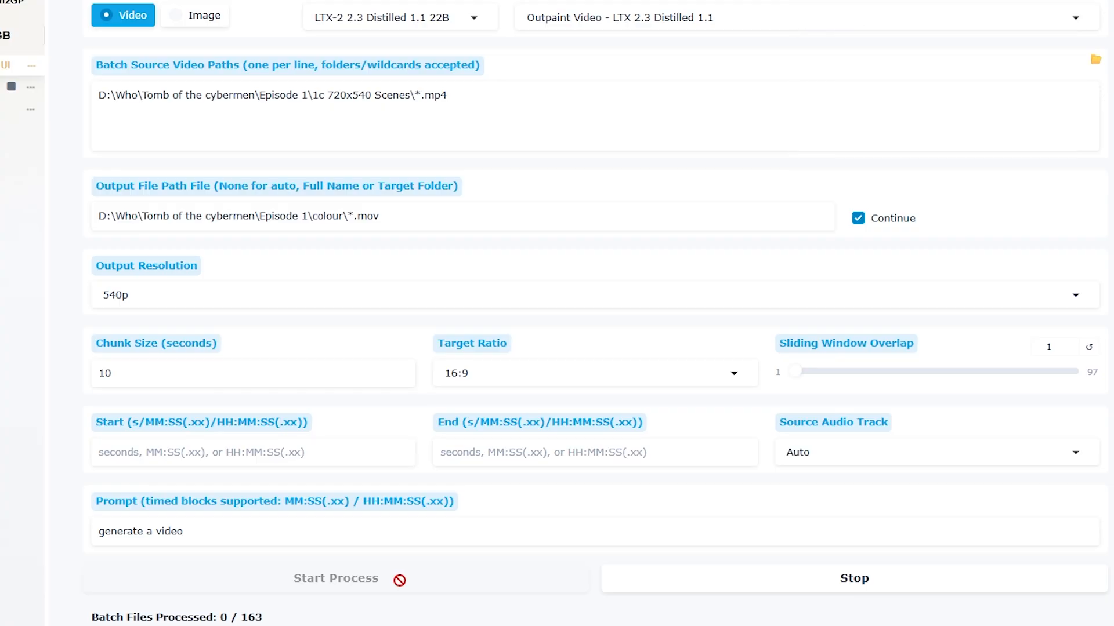
scroll(529, 412, "down", 4)
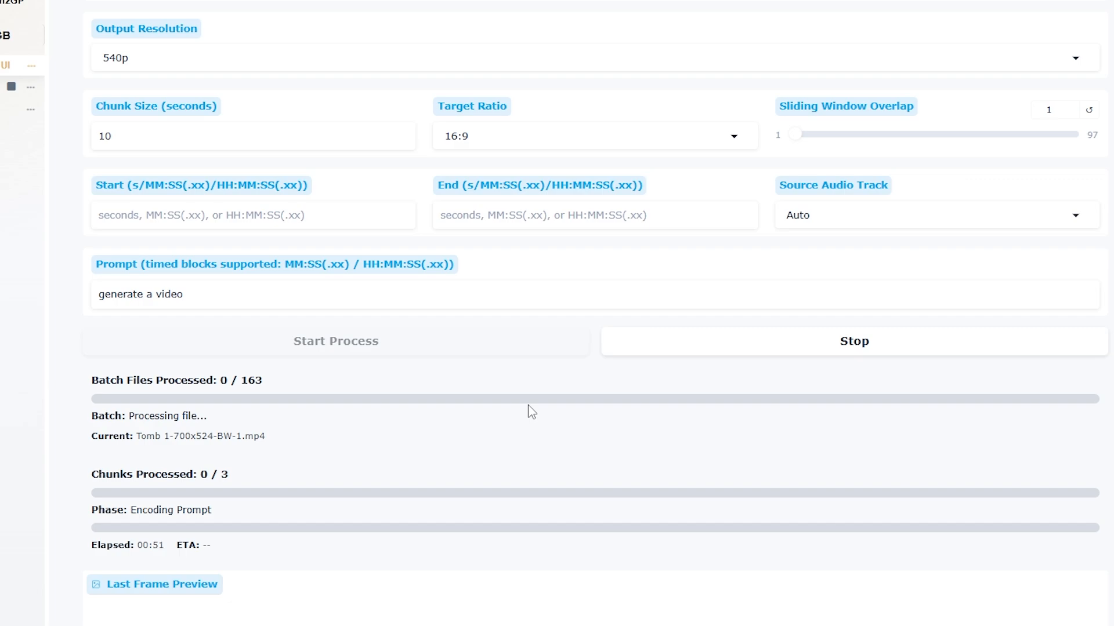
View the Wan2.2 Bernini-R 14B model in Media Generator, and return to the Media Flow batch setup
scroll(530, 411, "up", 10)
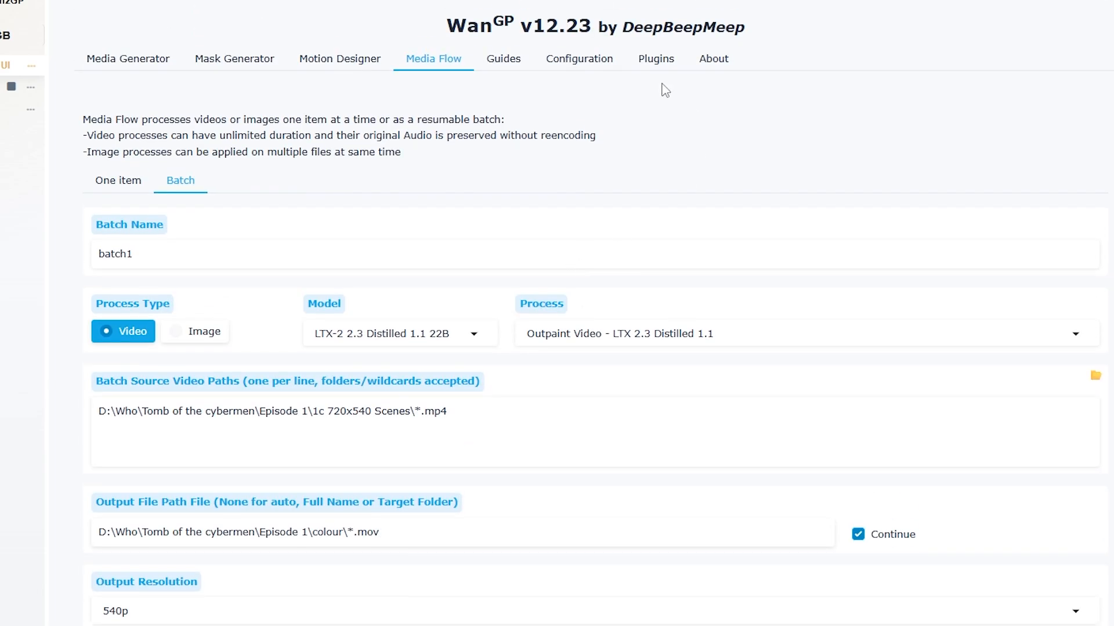
left_click(118, 63)
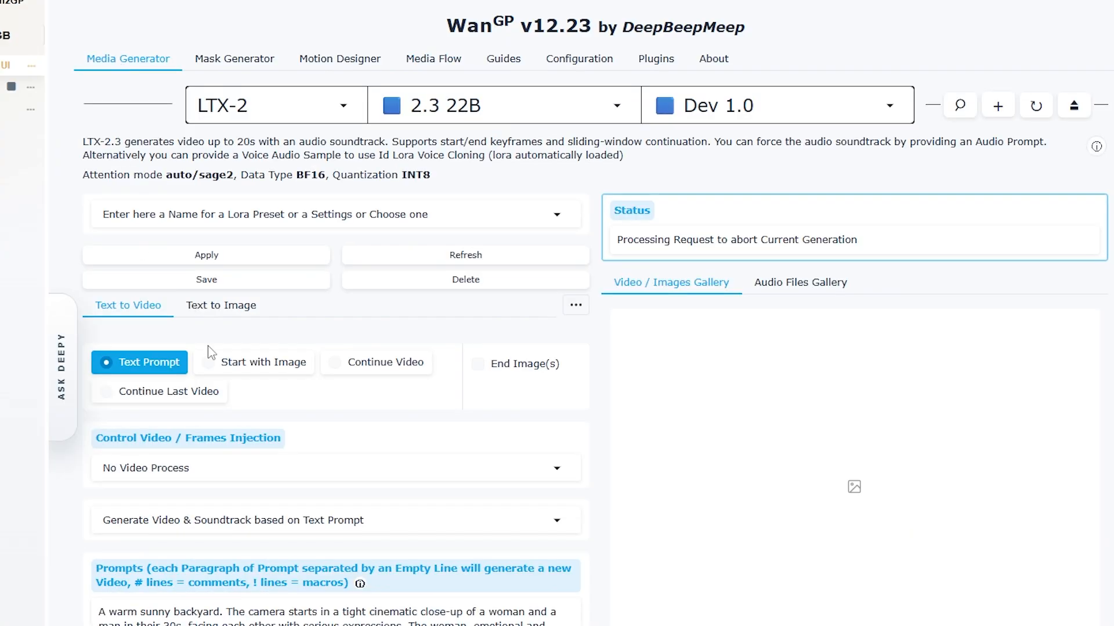
left_click(325, 111)
left_click(445, 108)
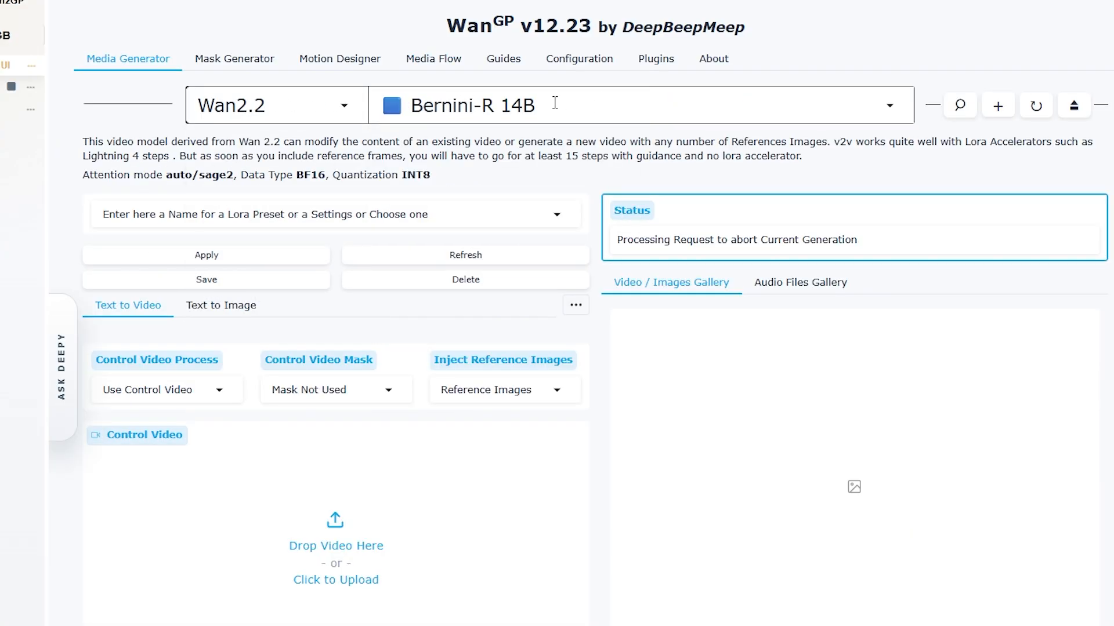
left_click(416, 106)
left_click(446, 62)
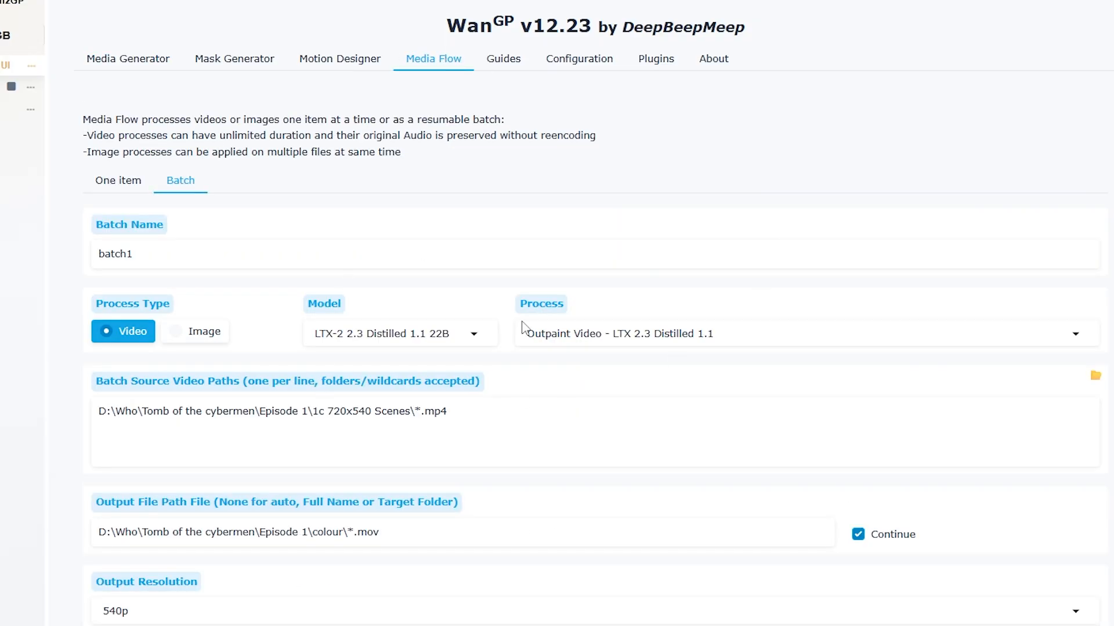